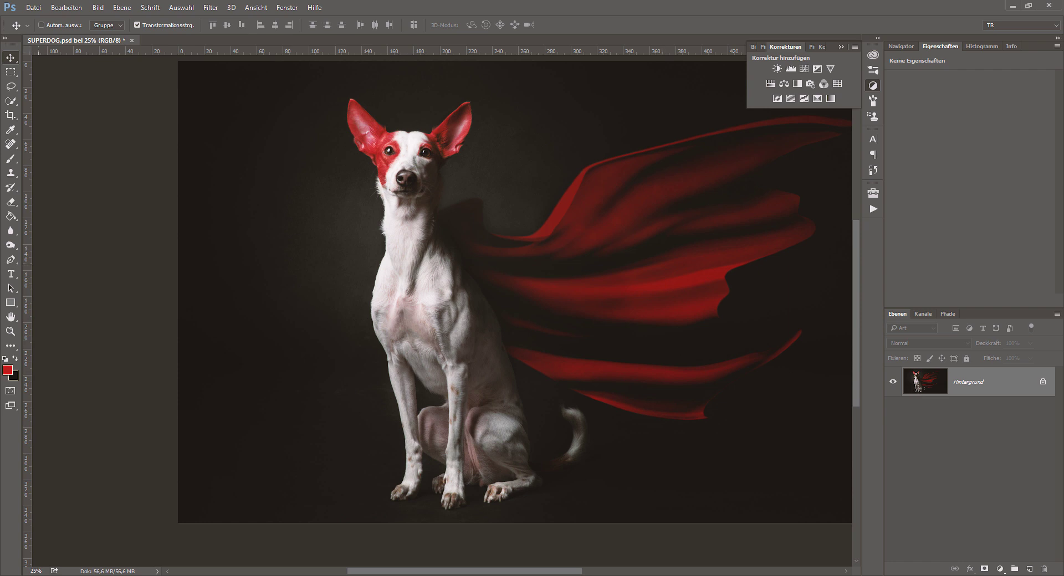
# Step: Zoom in and add a 'C' text layer in the Superman font on the dog's chest
pyautogui.click(10, 276)
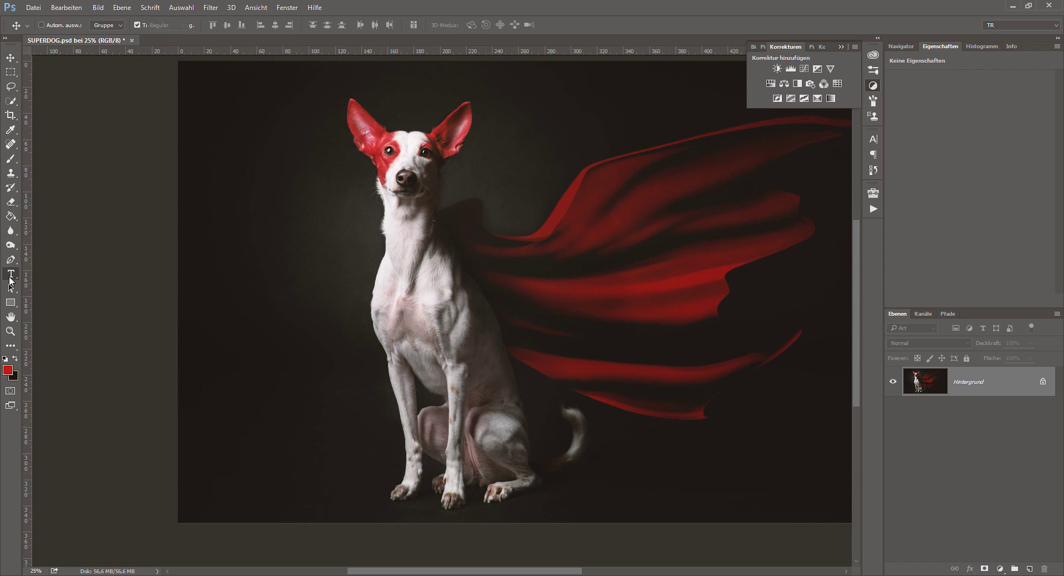
pyautogui.scroll(1, 357, 305)
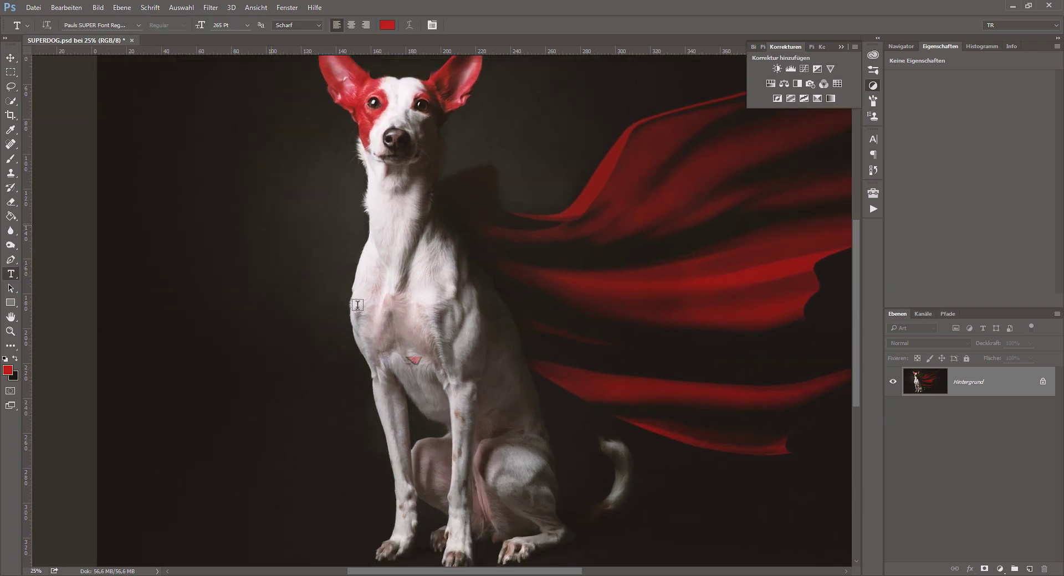
pyautogui.scroll(1, 358, 304)
pyautogui.scroll(1, 357, 305)
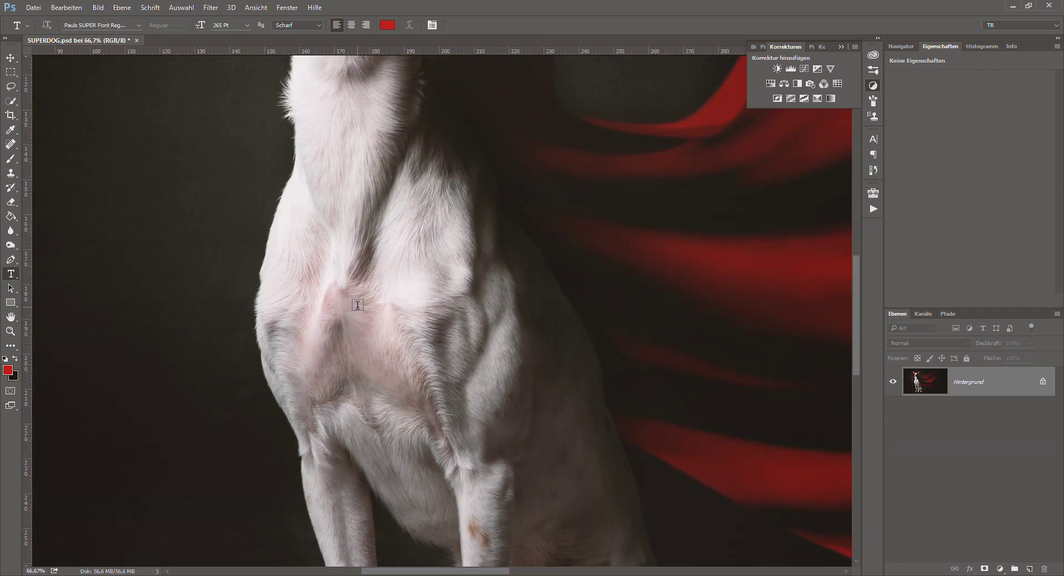
pyautogui.click(324, 349)
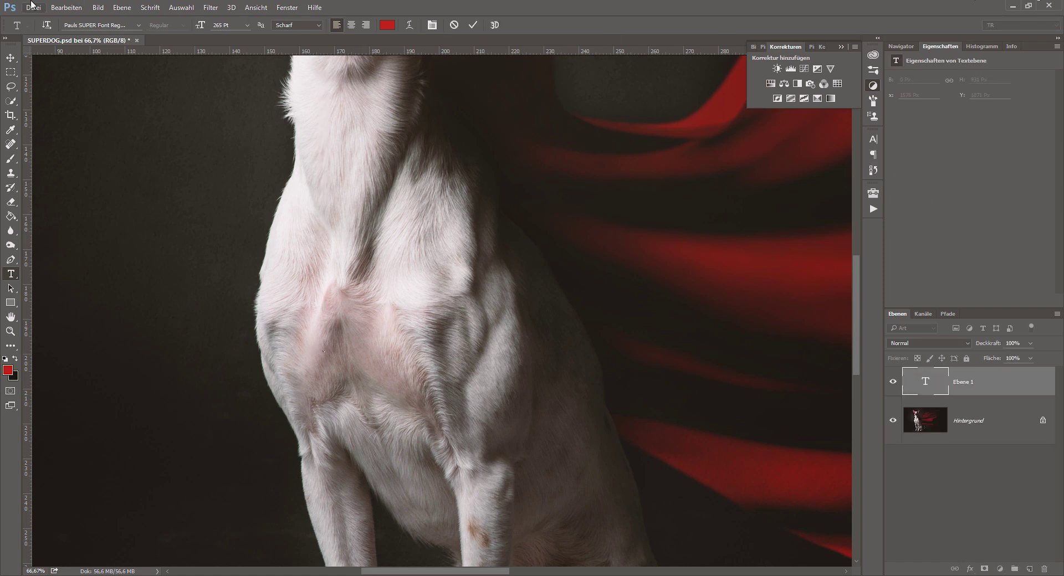
pyautogui.click(94, 25)
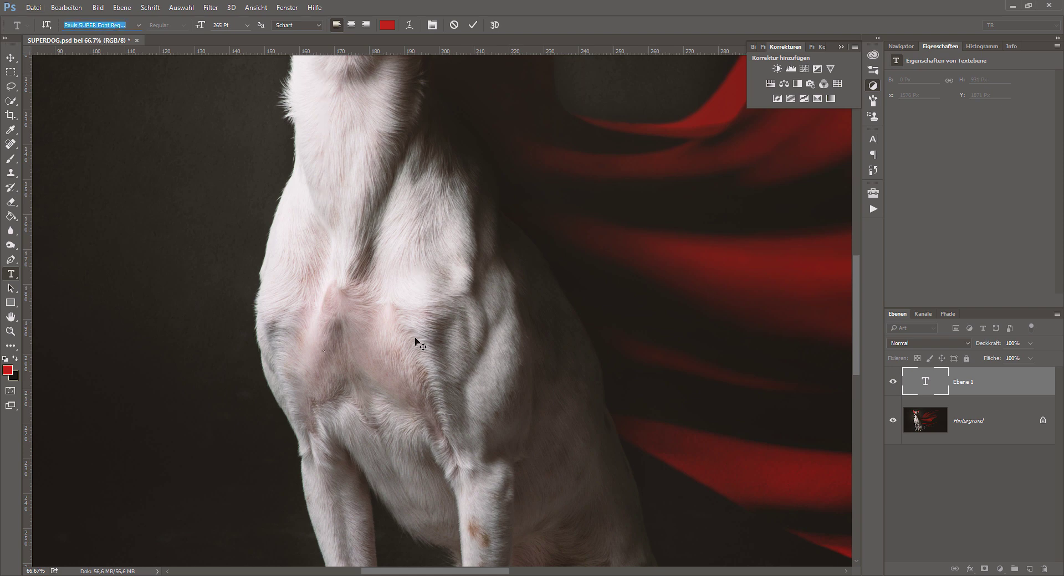
pyautogui.click(324, 332)
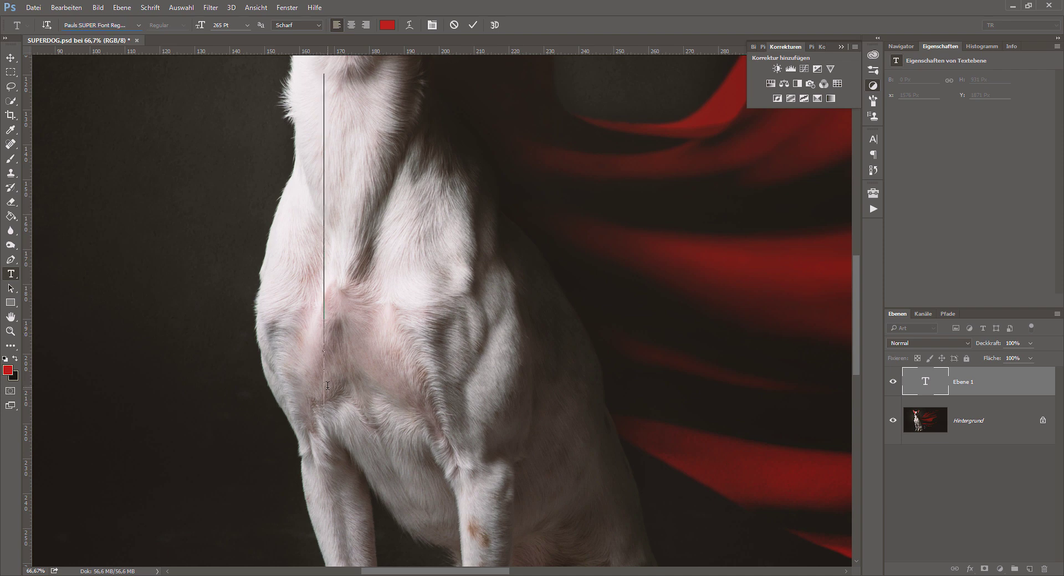
pyautogui.write('C')
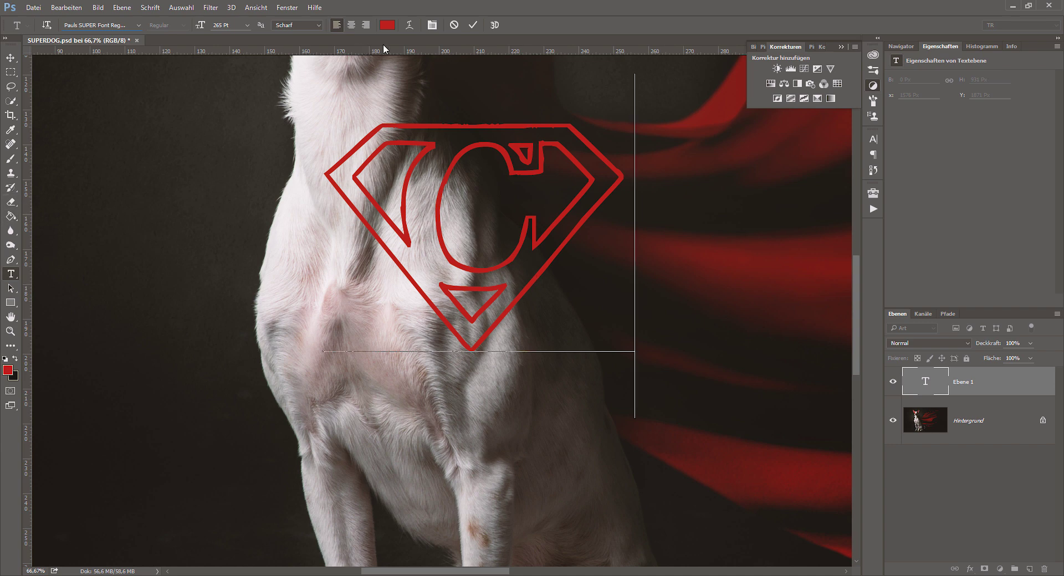
pyautogui.click(472, 29)
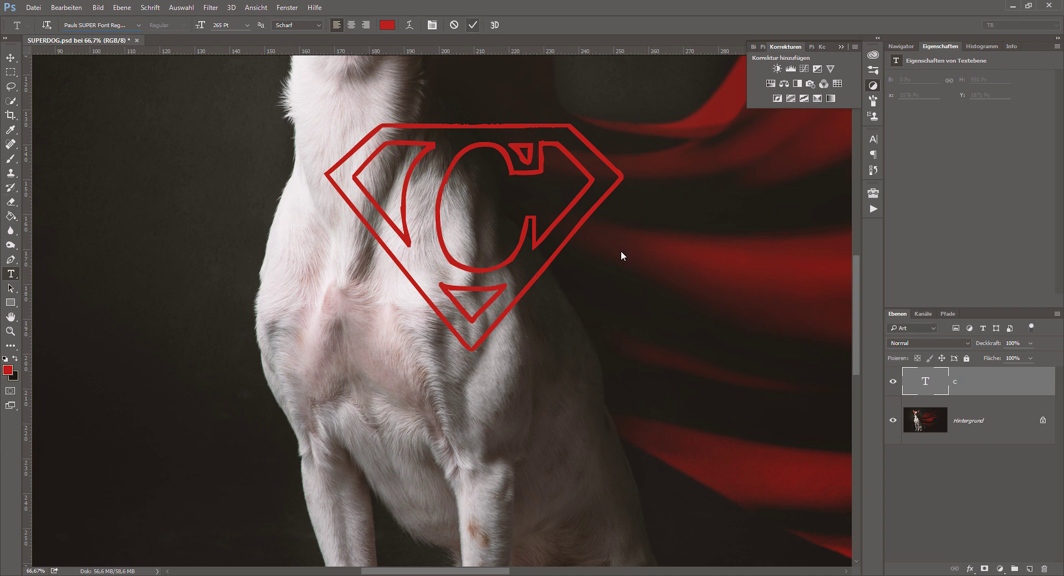
# Step: Rasterize the C text layer, fill the shield solid red, and open its Layer Style
pyautogui.rightClick(974, 384)
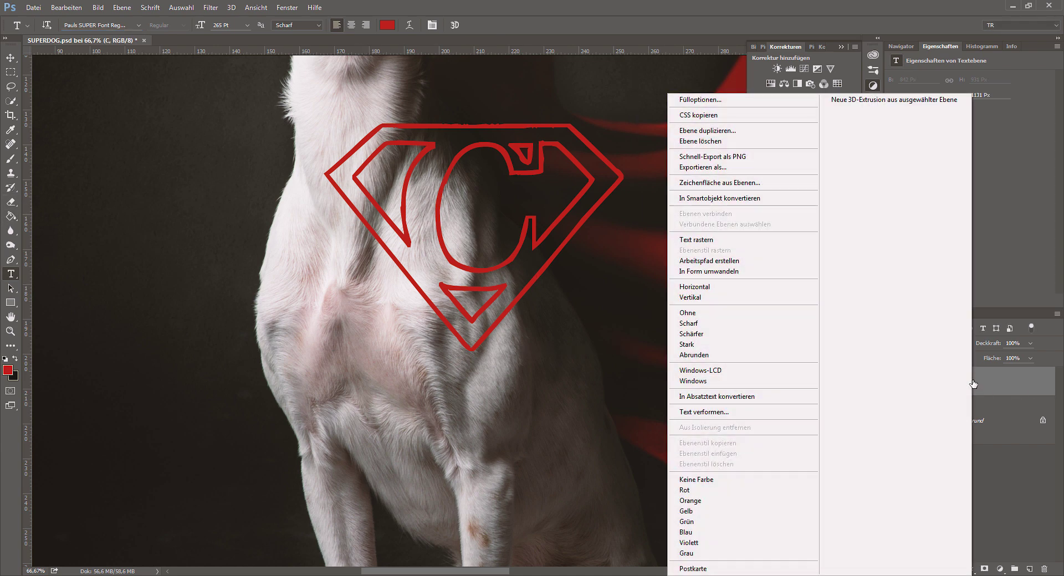
pyautogui.click(686, 240)
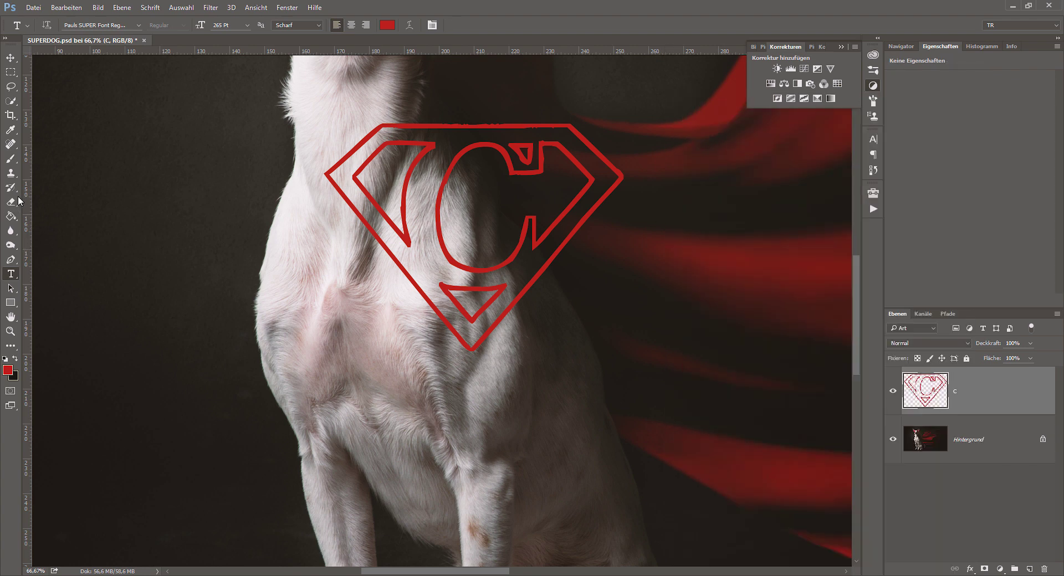
pyautogui.click(11, 218)
pyautogui.click(447, 158)
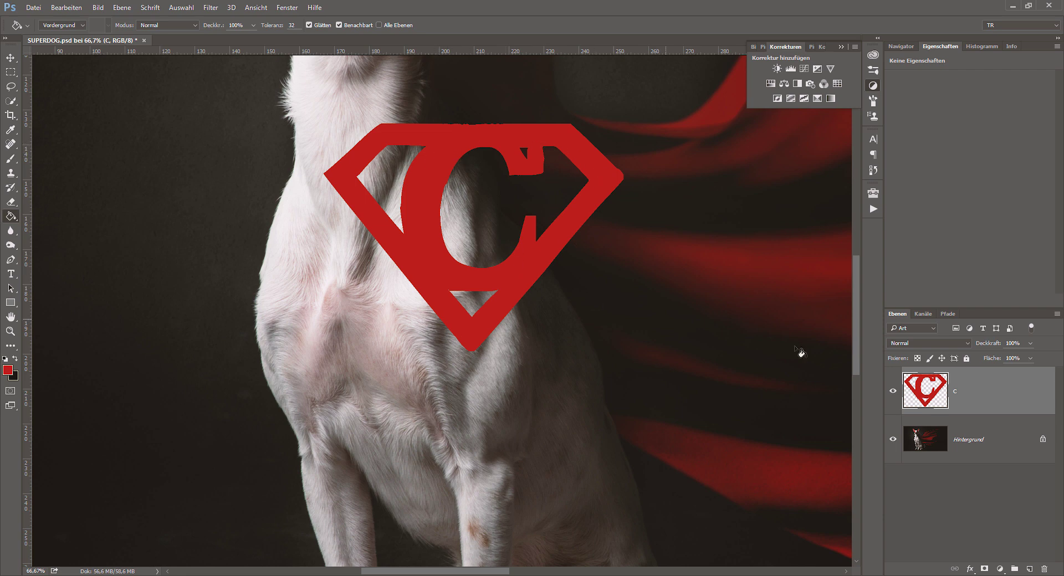
pyautogui.doubleClick(980, 392)
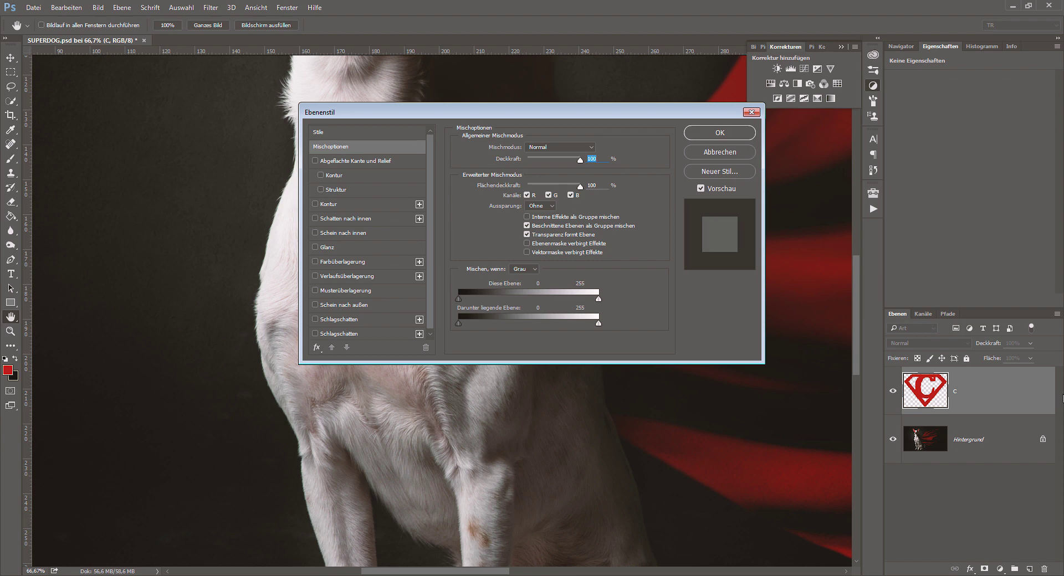
# Step: Give the shield a dark Stroke and an Inner Shadow, then rasterize the layer style
pyautogui.click(315, 205)
pyautogui.moveTo(507, 114)
pyautogui.mouseDown()
pyautogui.moveTo(777, 166)
pyautogui.moveTo(686, 197)
pyautogui.mouseUp()
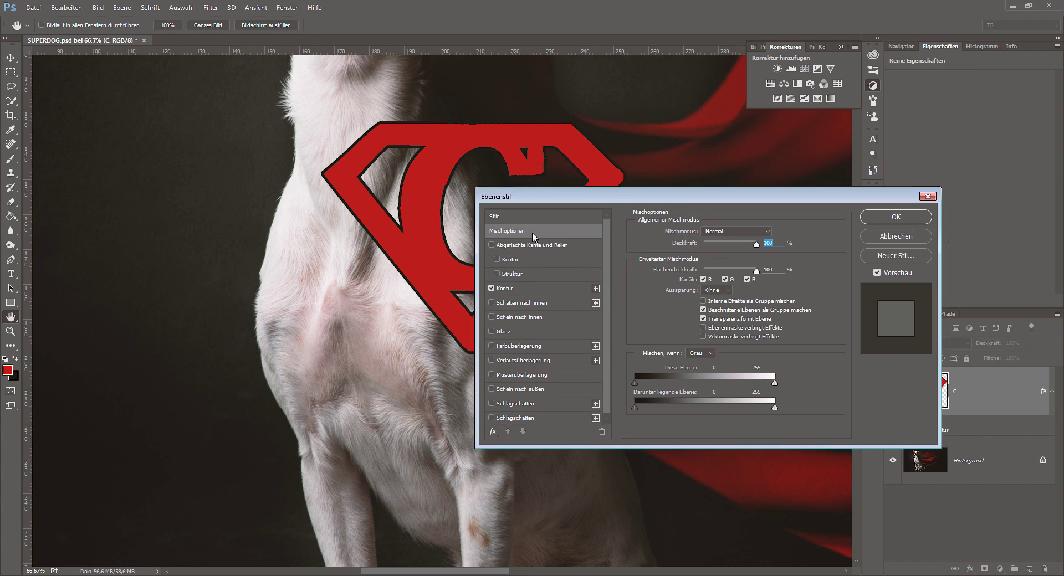
pyautogui.click(528, 304)
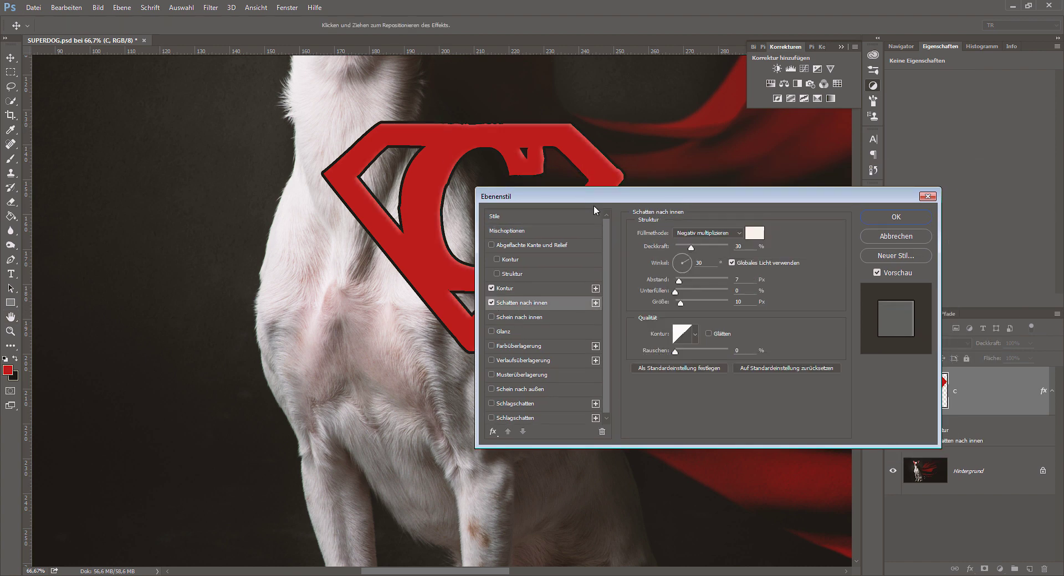
pyautogui.click(885, 219)
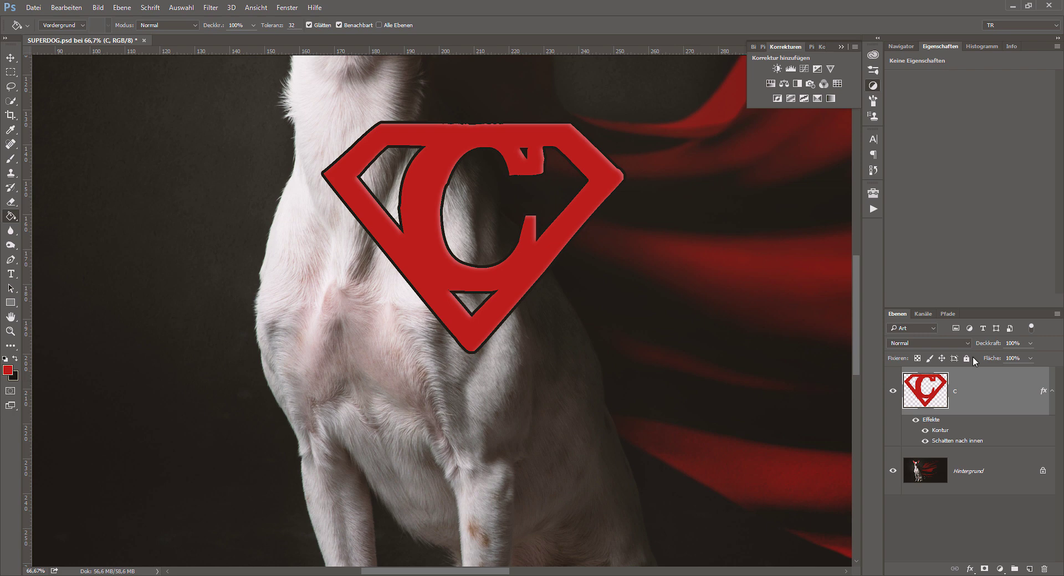
pyautogui.rightClick(976, 384)
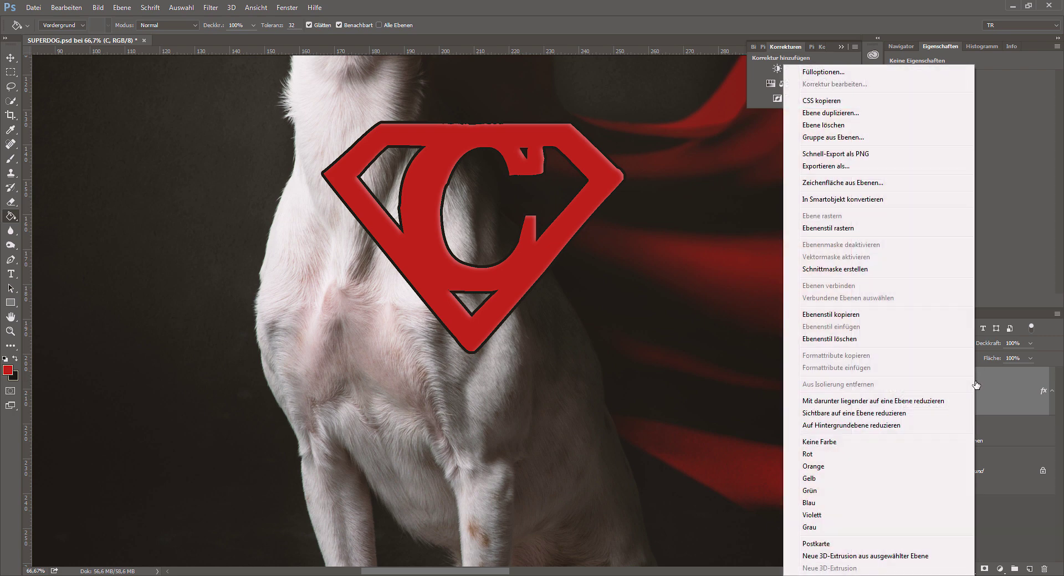
pyautogui.click(833, 229)
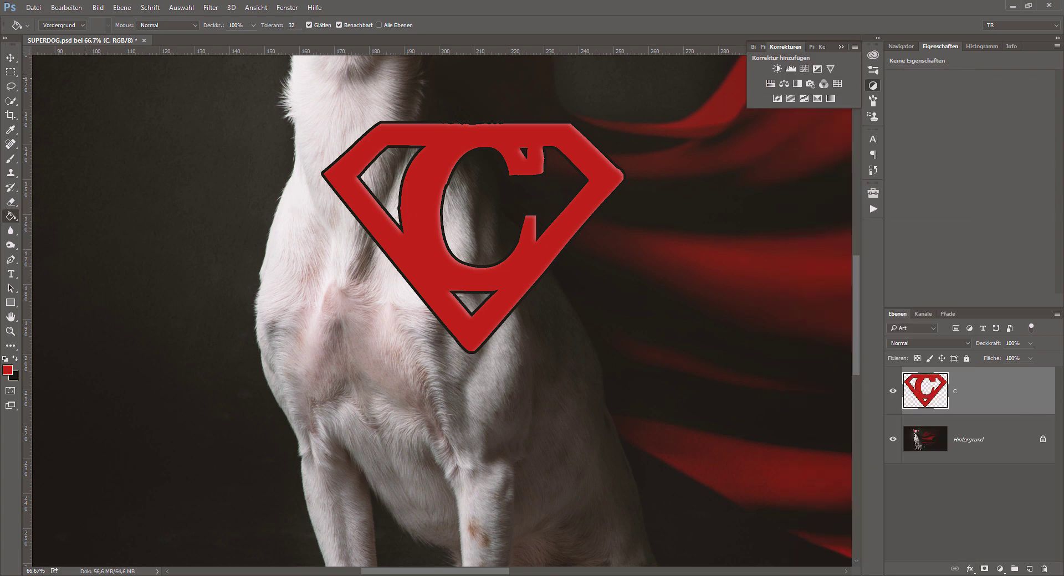
# Step: Move the shield down-left onto the chest and set its blend mode to Soft Light
pyautogui.click(10, 58)
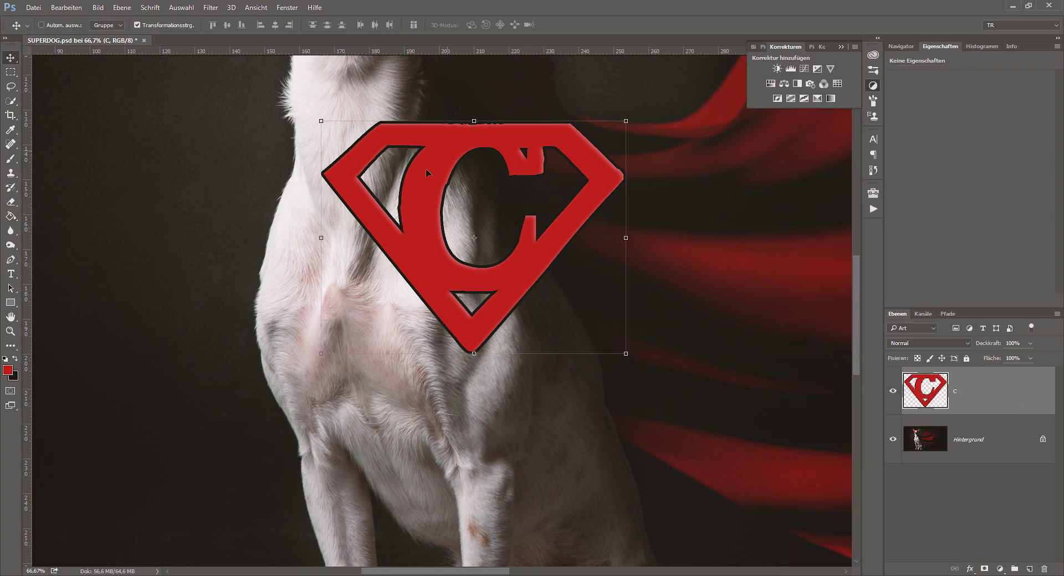
pyautogui.moveTo(451, 154)
pyautogui.mouseDown()
pyautogui.moveTo(376, 284)
pyautogui.moveTo(376, 271)
pyautogui.mouseUp()
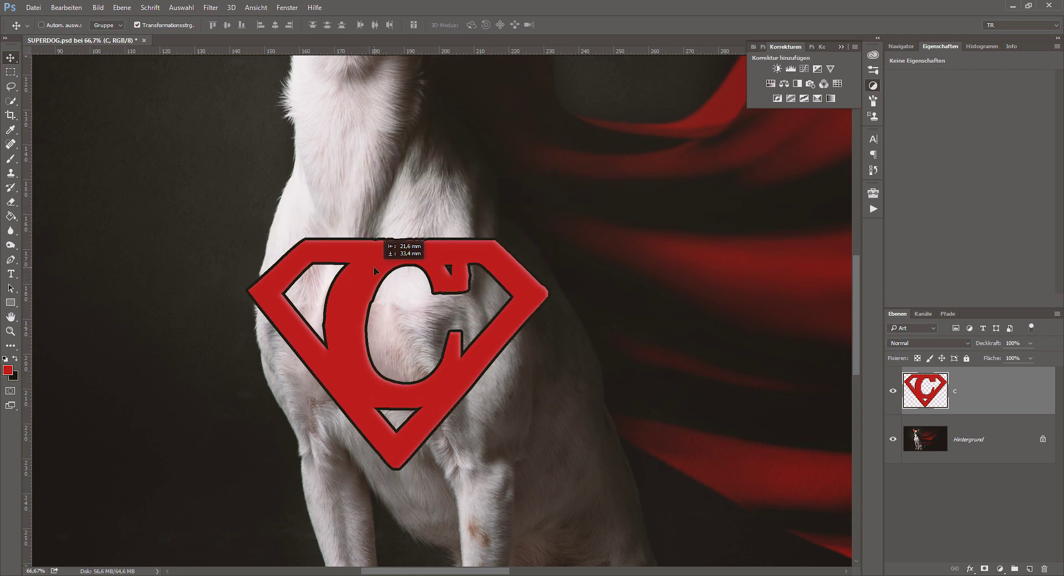
pyautogui.hotkey('ctrl', 't')
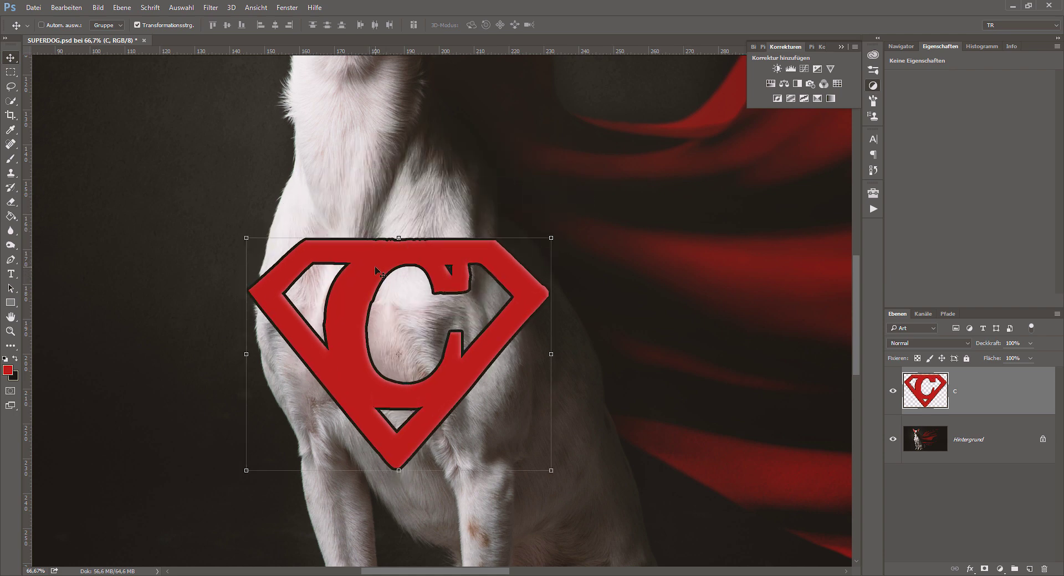
pyautogui.click(909, 346)
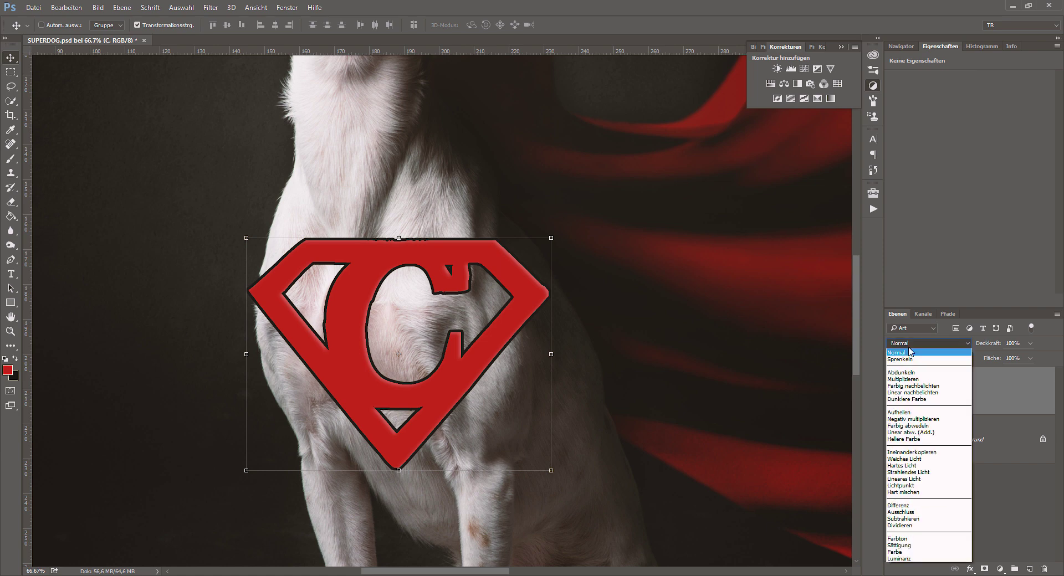
pyautogui.click(899, 459)
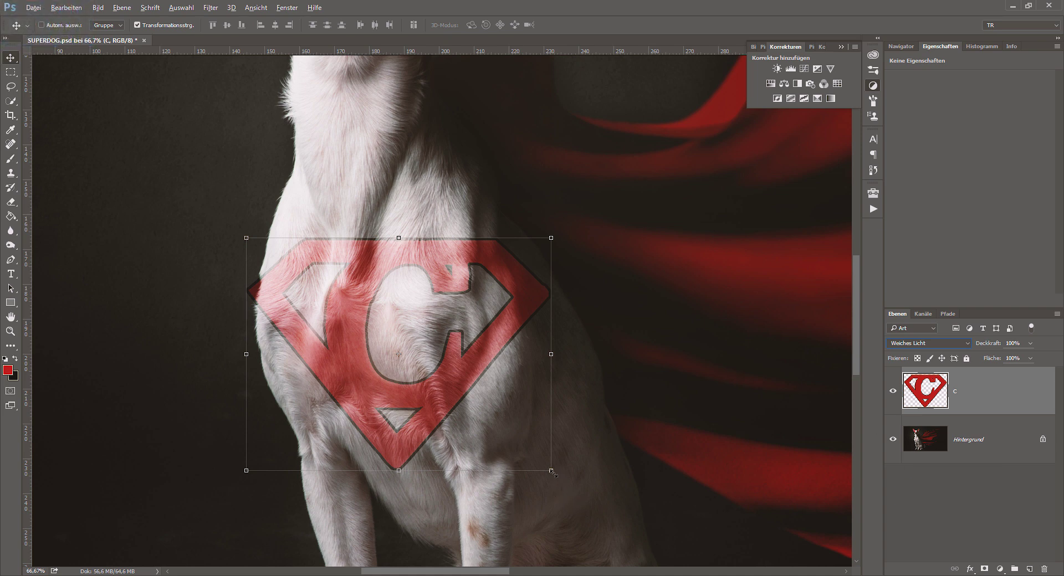
# Step: Scale the shield down slightly, lower it on the chest, and tilt it about six degrees
pyautogui.moveTo(550, 470); pyautogui.dragTo(517, 445)
pyautogui.moveTo(379, 351); pyautogui.dragTo(381, 369)
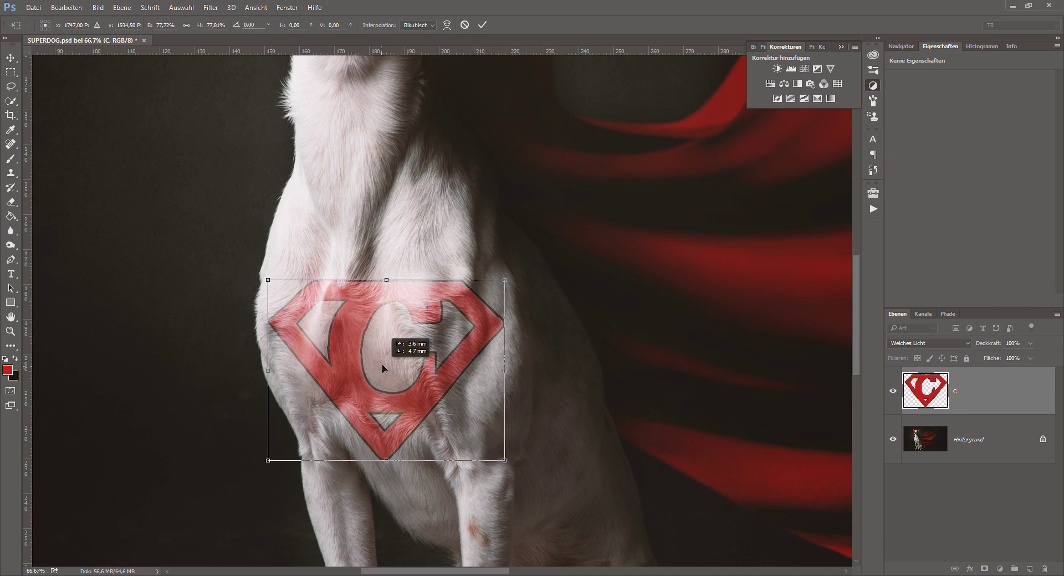
pyautogui.moveTo(380, 364); pyautogui.dragTo(380, 365)
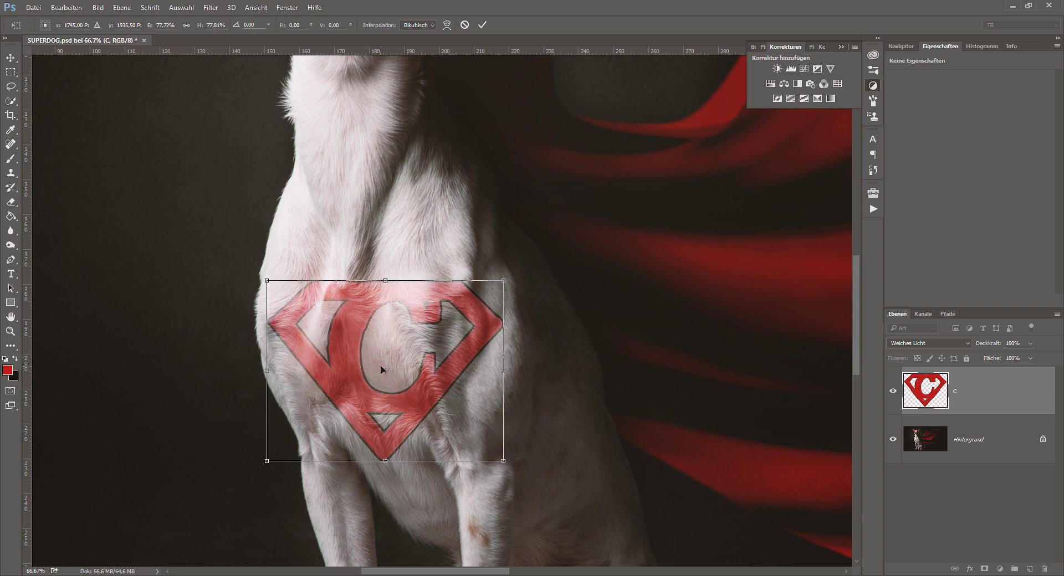
pyautogui.moveTo(526, 485); pyautogui.dragTo(548, 484)
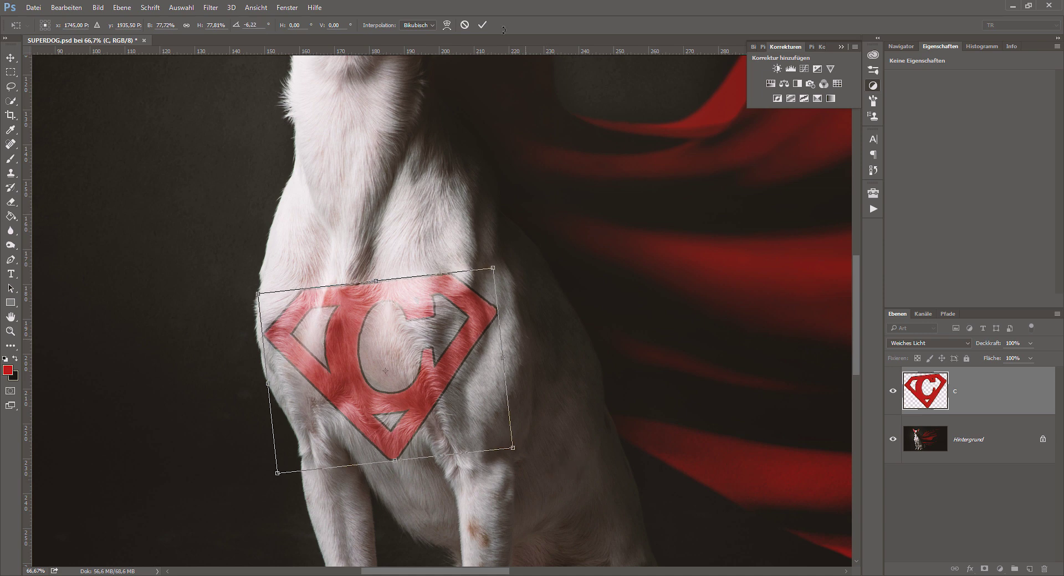
pyautogui.click(483, 24)
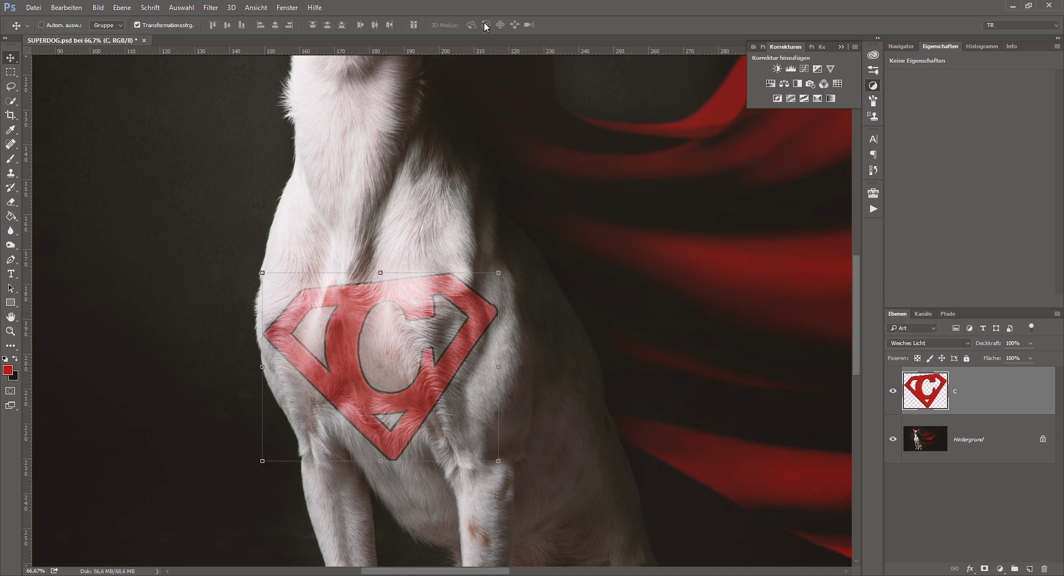
# Step: Zoom in and pan to inspect the emblem in the fur, then zoom back out
pyautogui.hotkey('ctrl', '+')
pyautogui.hotkey('ctrl', '+')
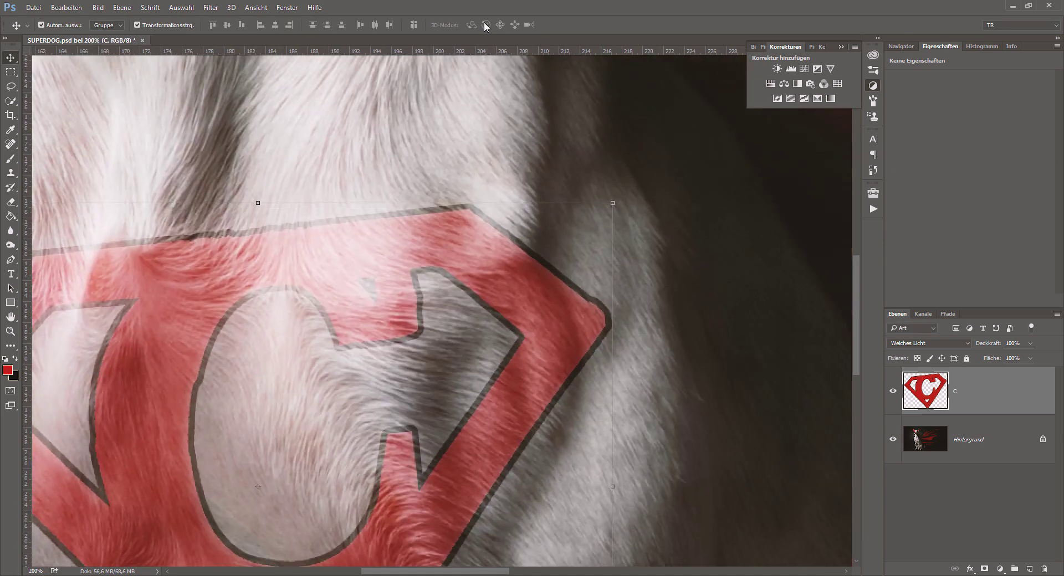
pyautogui.moveTo(217, 402); pyautogui.dragTo(332, 172)
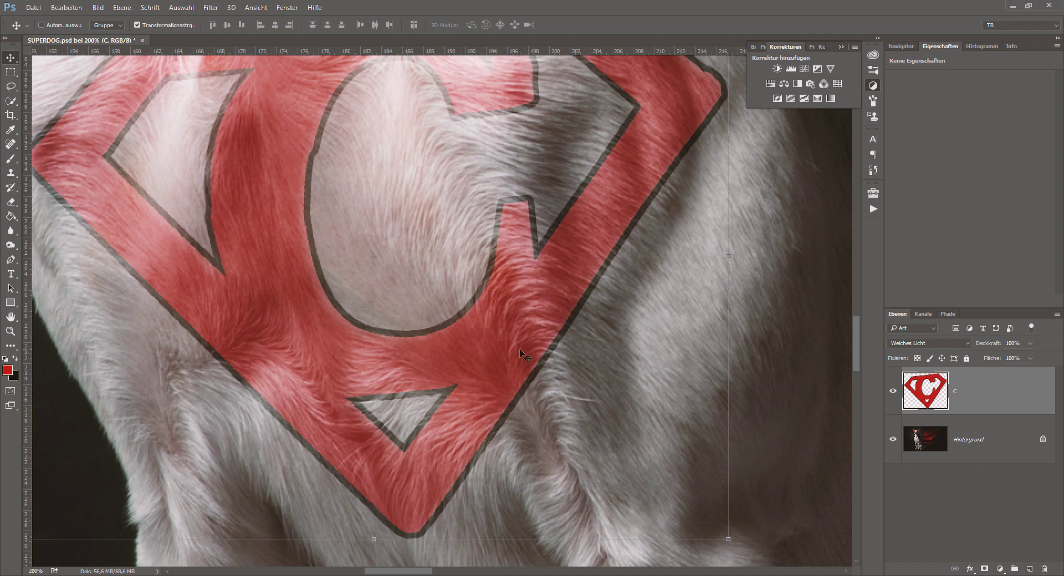
pyautogui.hotkey('ctrl', '-')
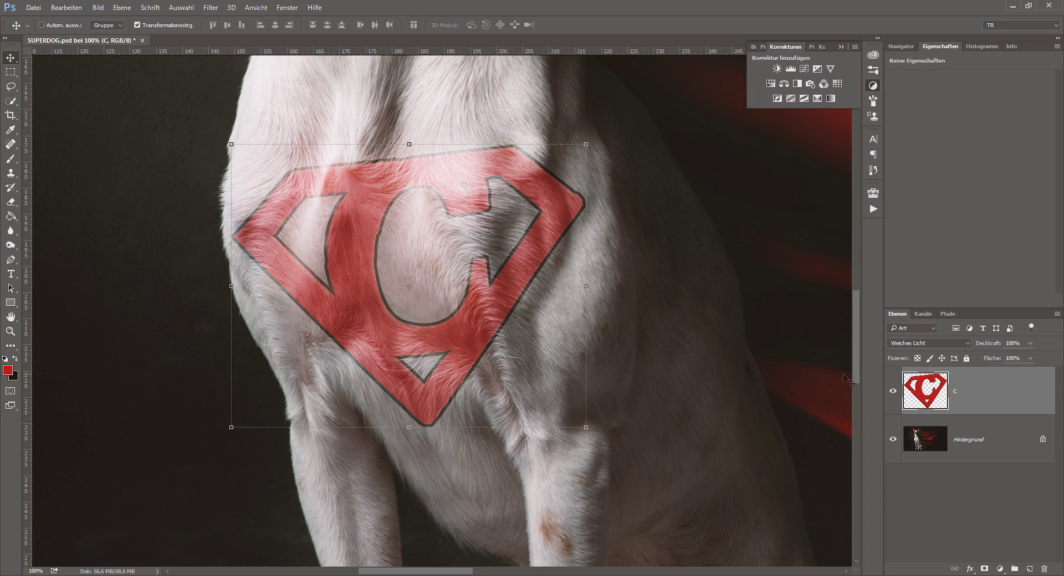
# Step: Convert layer C to a smart object with In Smartobjekt konvertieren
pyautogui.rightClick(1001, 401)
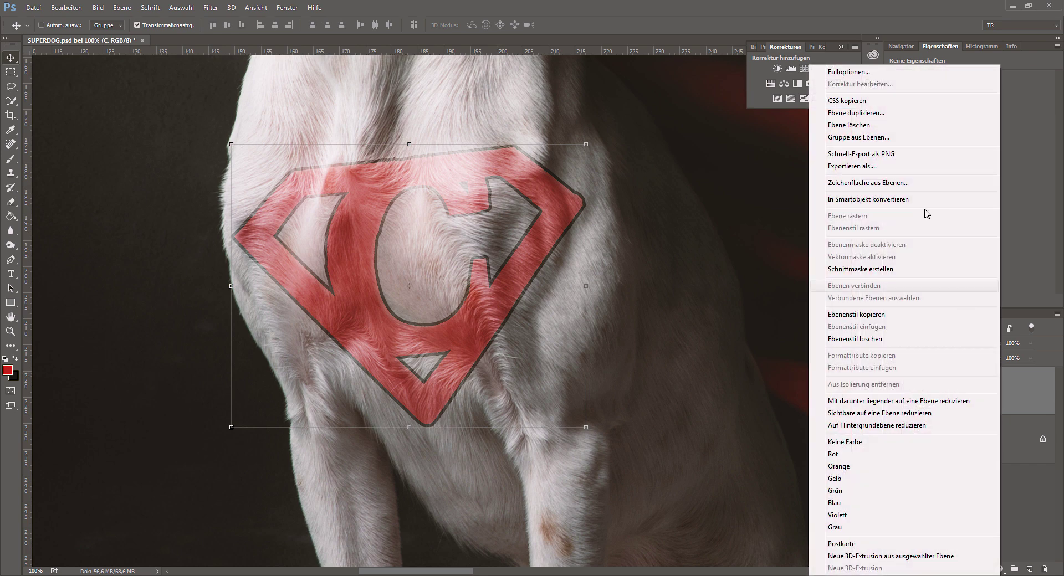
pyautogui.click(1017, 397)
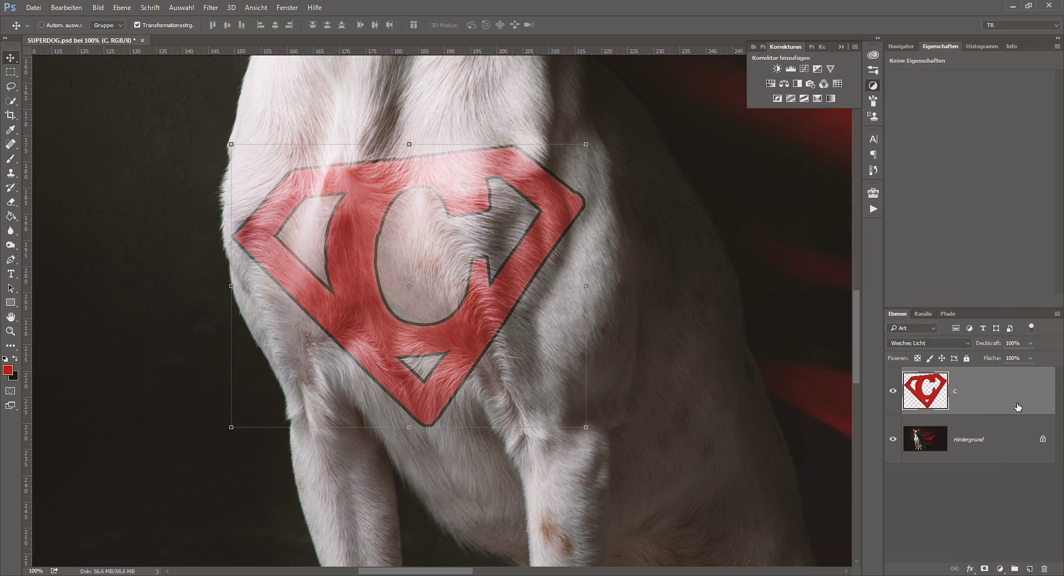
pyautogui.rightClick(984, 397)
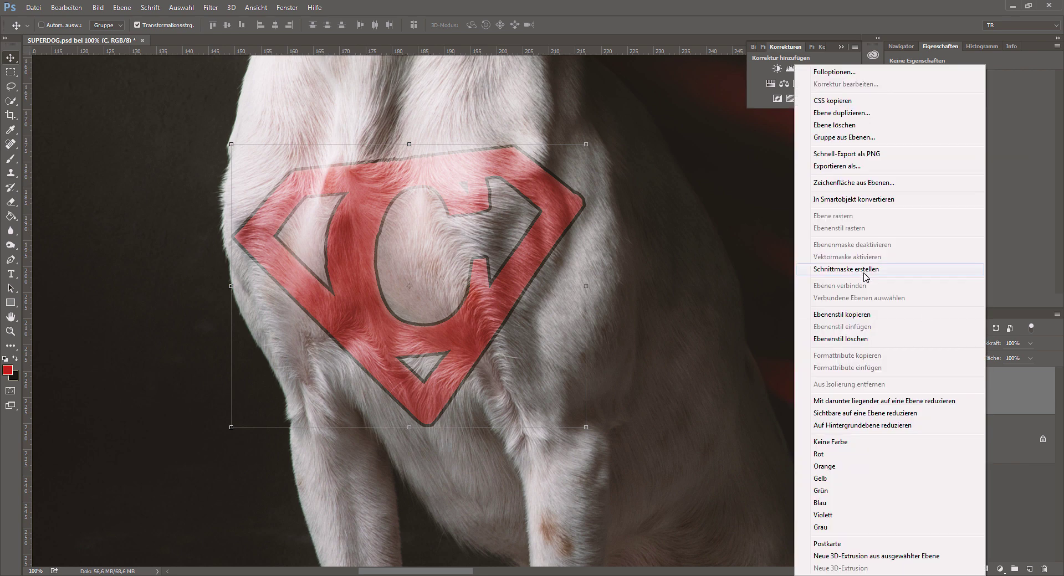
pyautogui.click(843, 200)
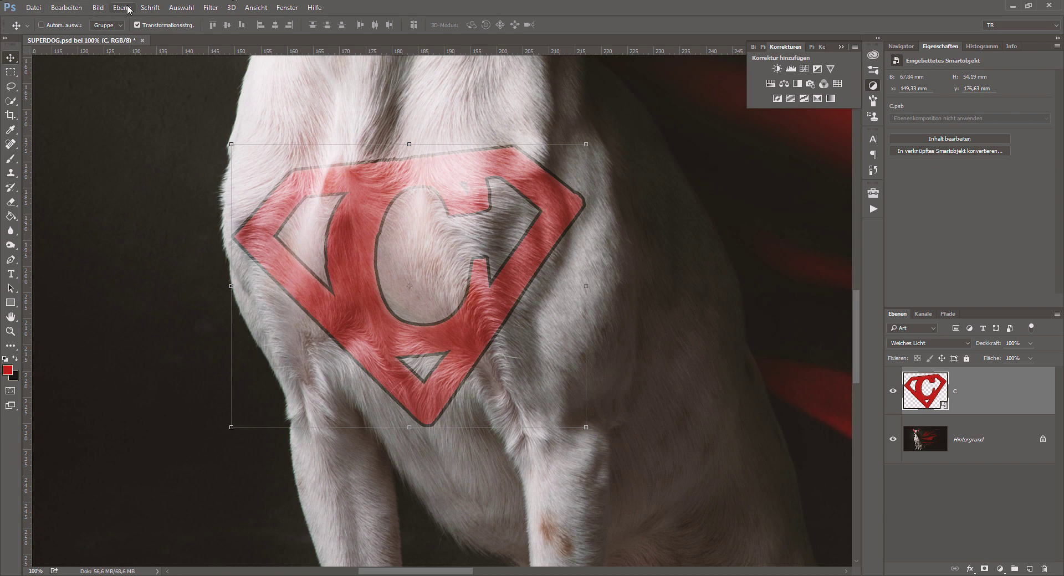
pyautogui.click(211, 7)
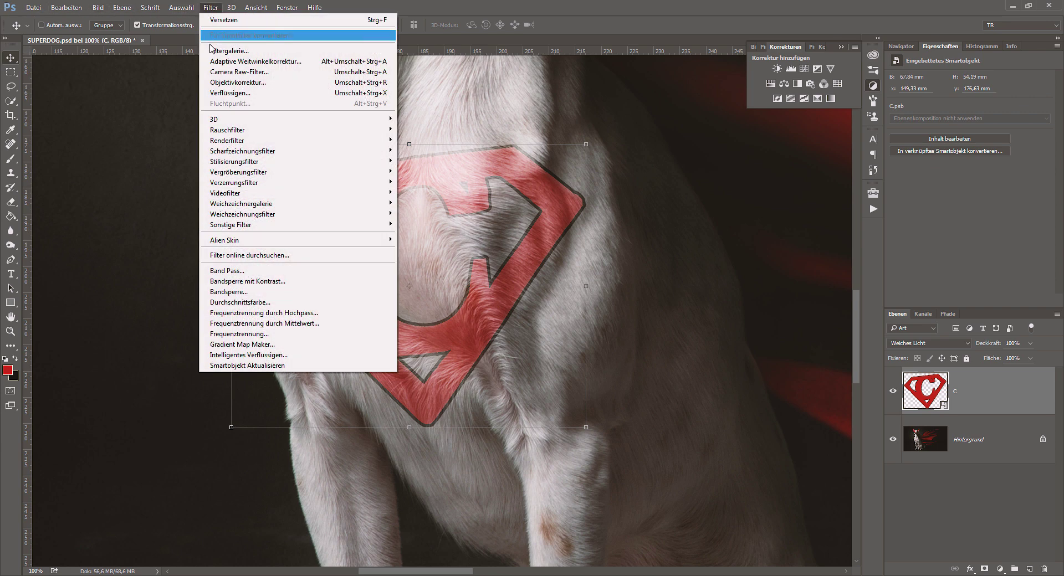
# Step: Liquify the emblem over the Hintergrund backdrop, warping its lower left to follow the leg
pyautogui.click(229, 93)
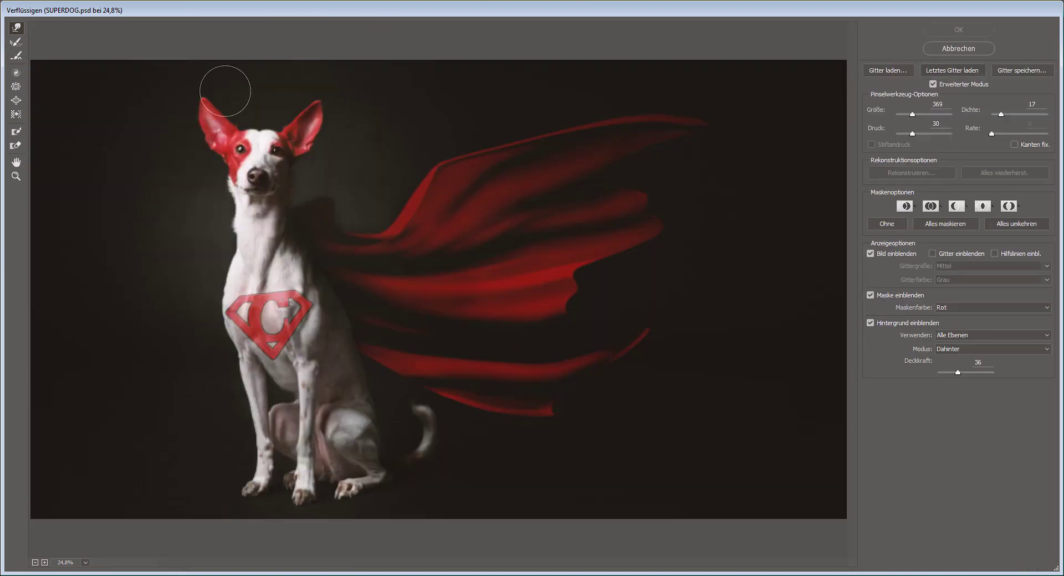
pyautogui.click(955, 336)
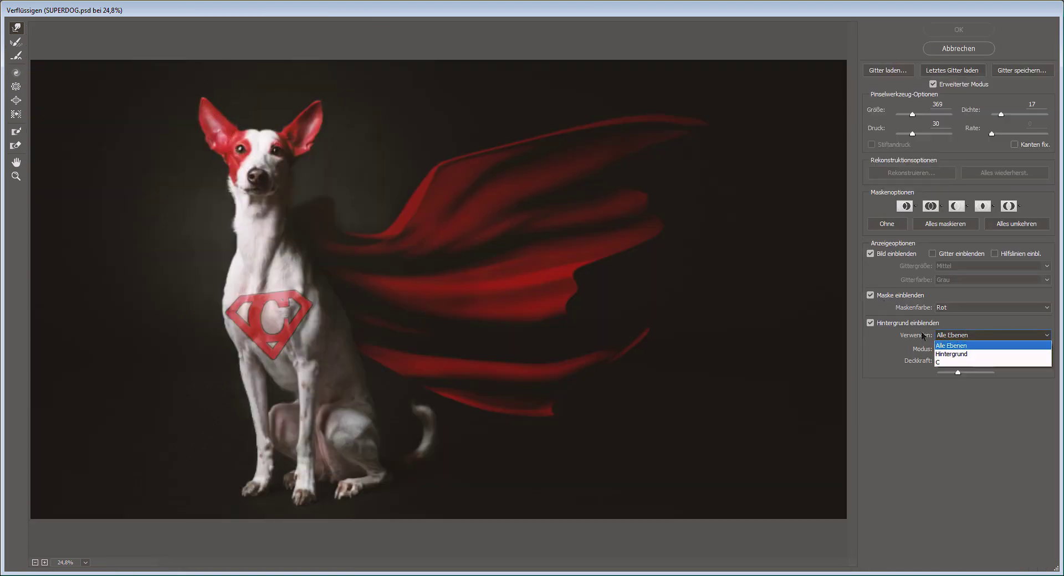
pyautogui.click(953, 353)
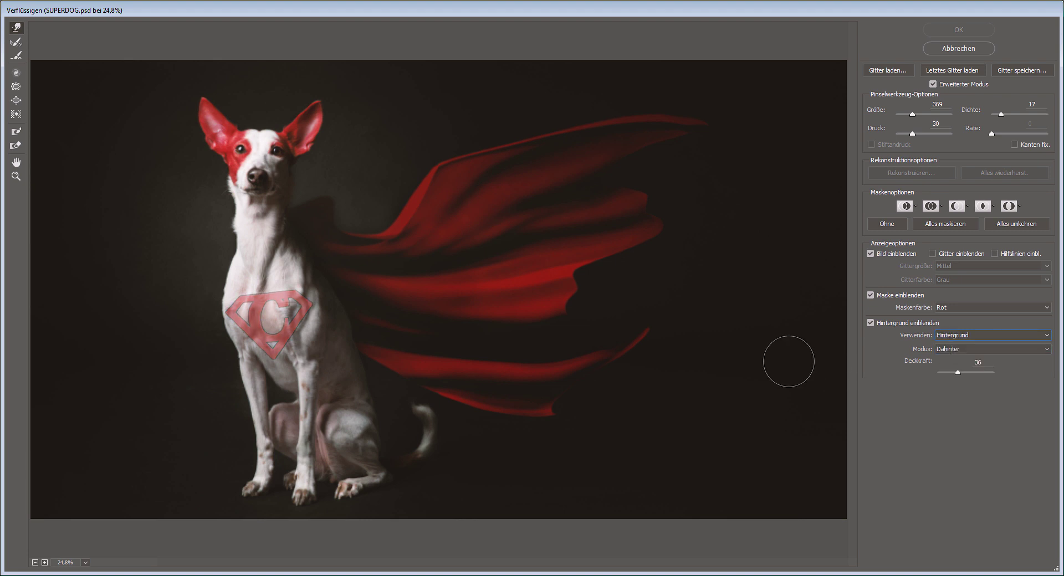
pyautogui.hotkey('ctrl', '+')
pyautogui.hotkey('ctrl', '+')
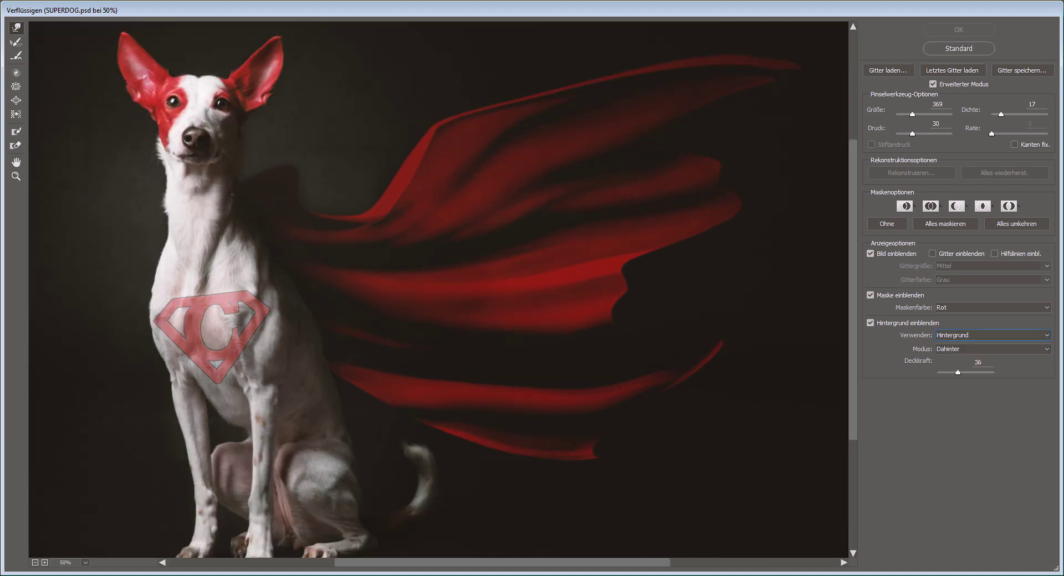
pyautogui.hotkey('ctrl', '+')
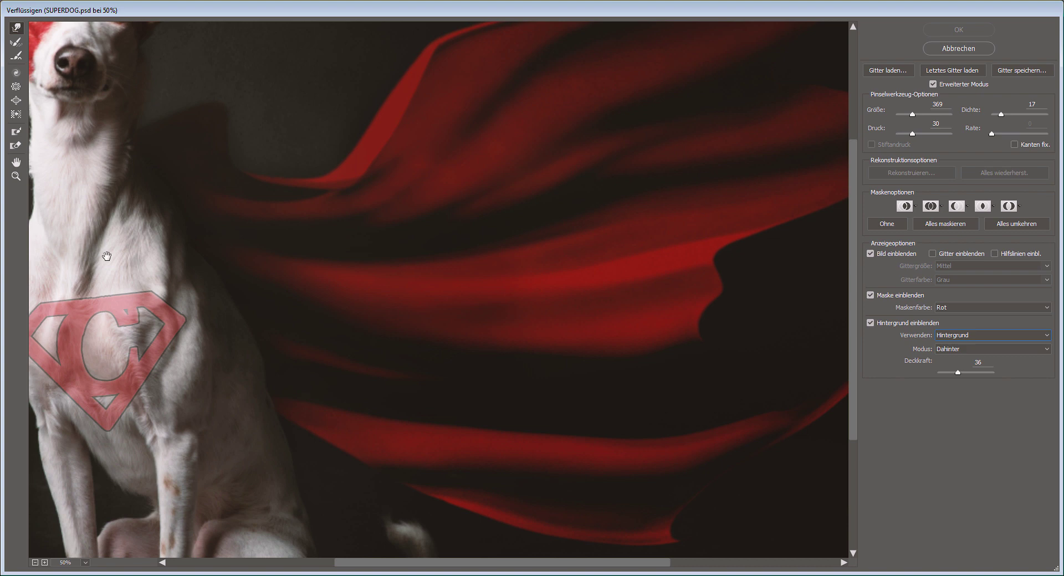
pyautogui.moveTo(111, 255); pyautogui.dragTo(395, 185)
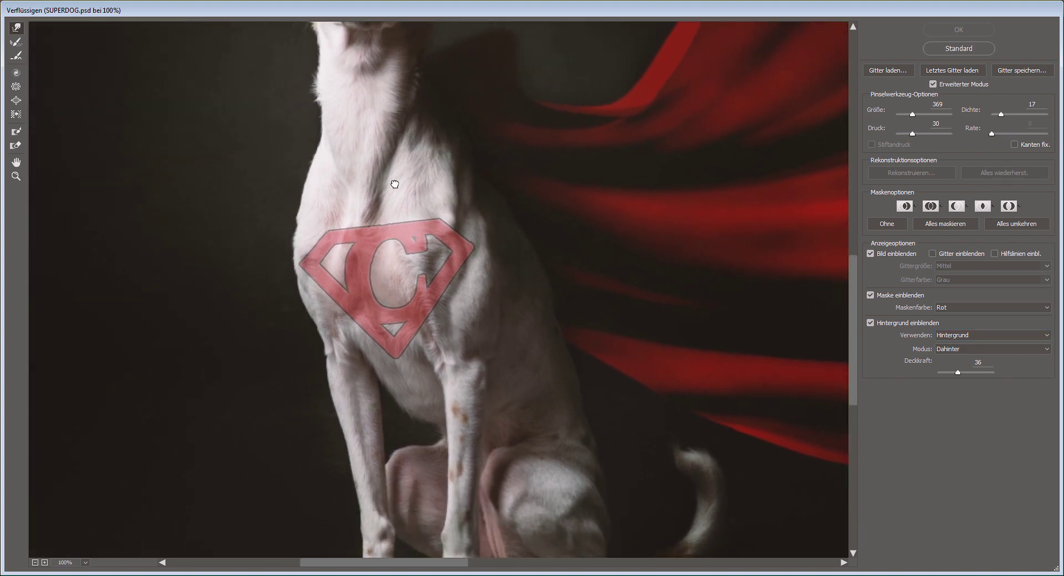
pyautogui.hotkey('ctrl', '+')
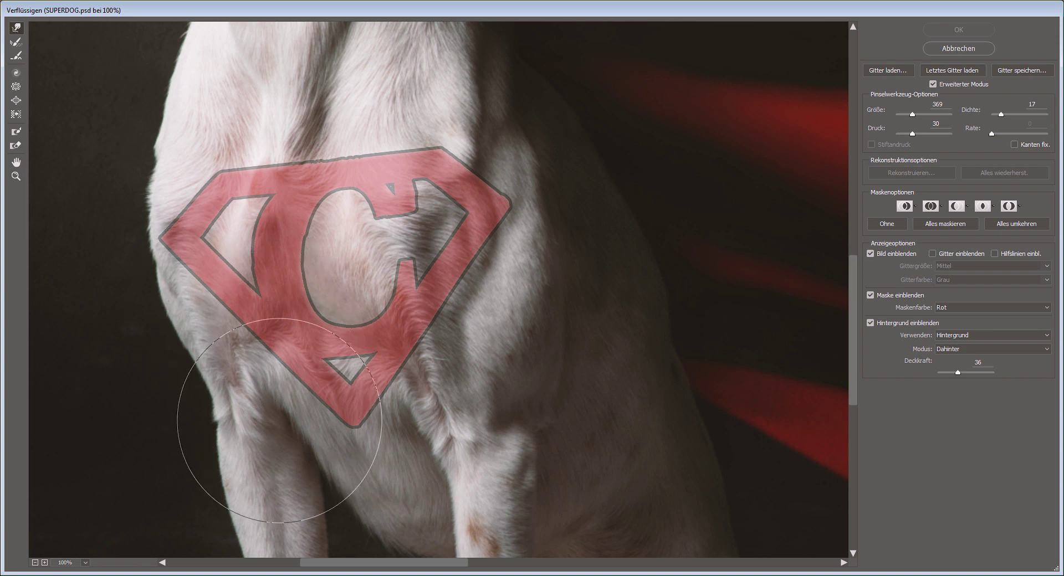
pyautogui.moveTo(190, 355); pyautogui.dragTo(225, 384)
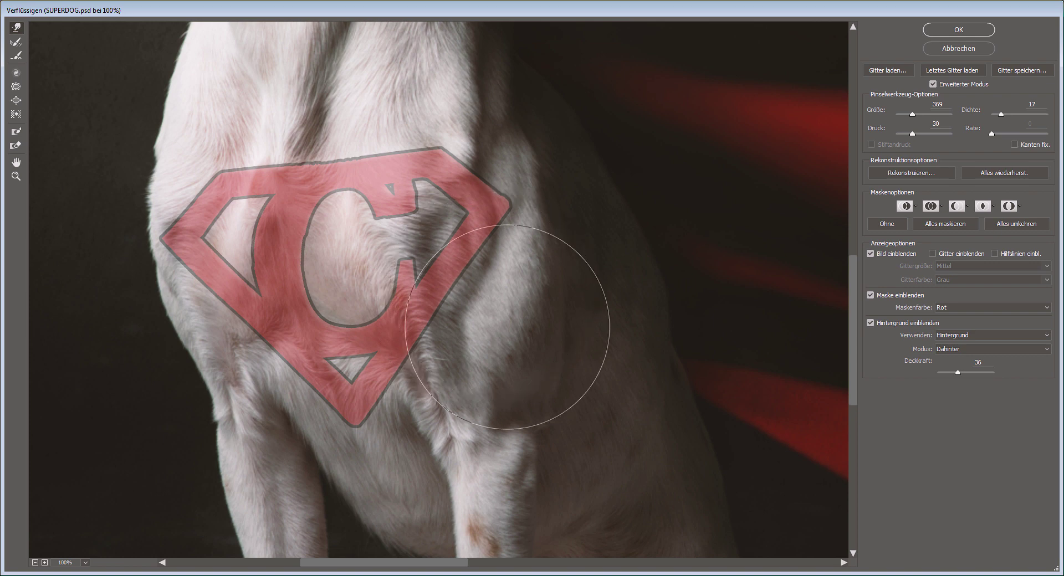
pyautogui.click(942, 30)
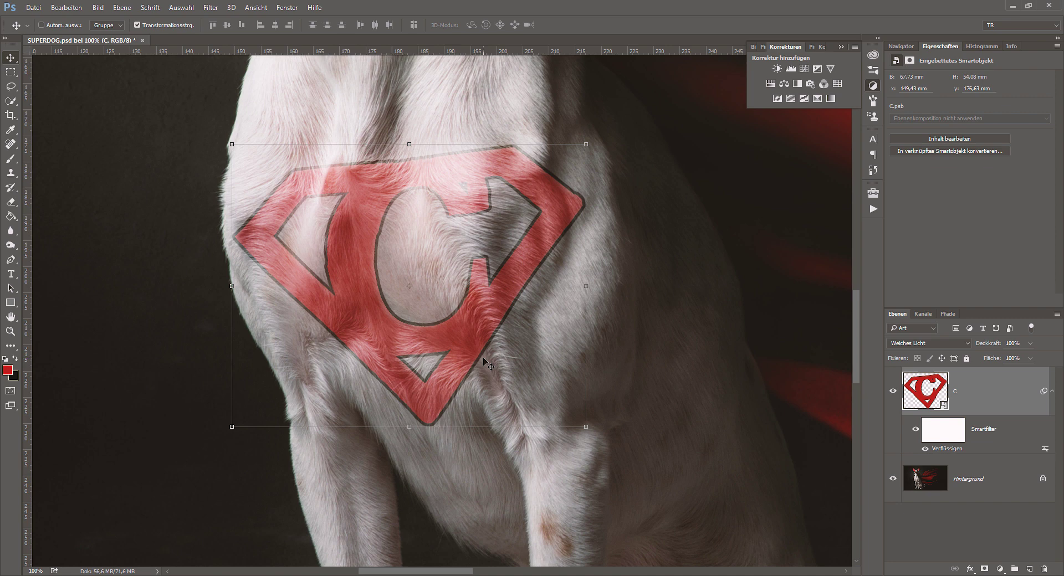
# Step: Toggle layer C's visibility off, on, and off again, leaving the emblem hidden
pyautogui.click(893, 392)
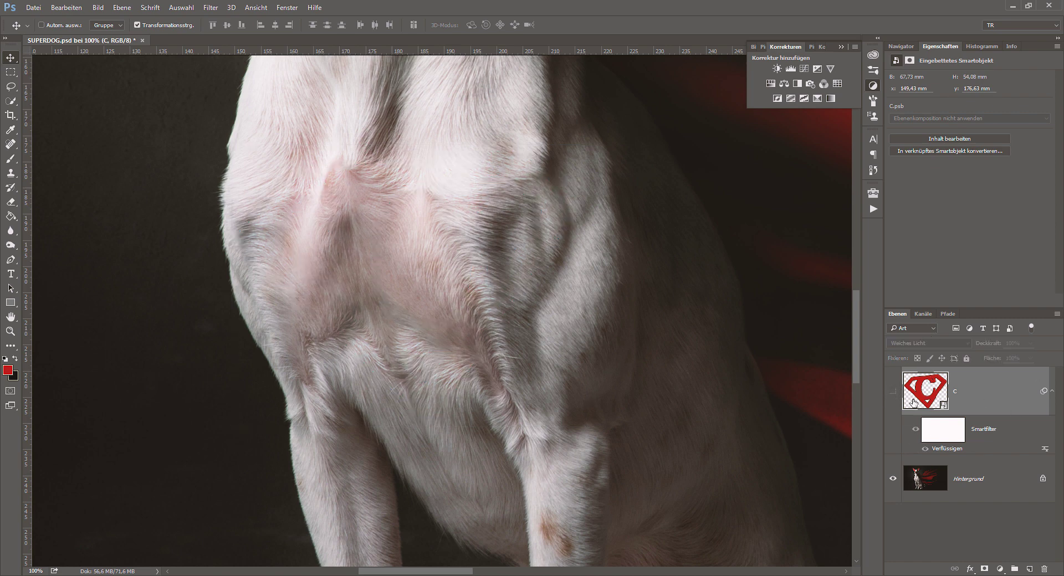
pyautogui.click(893, 391)
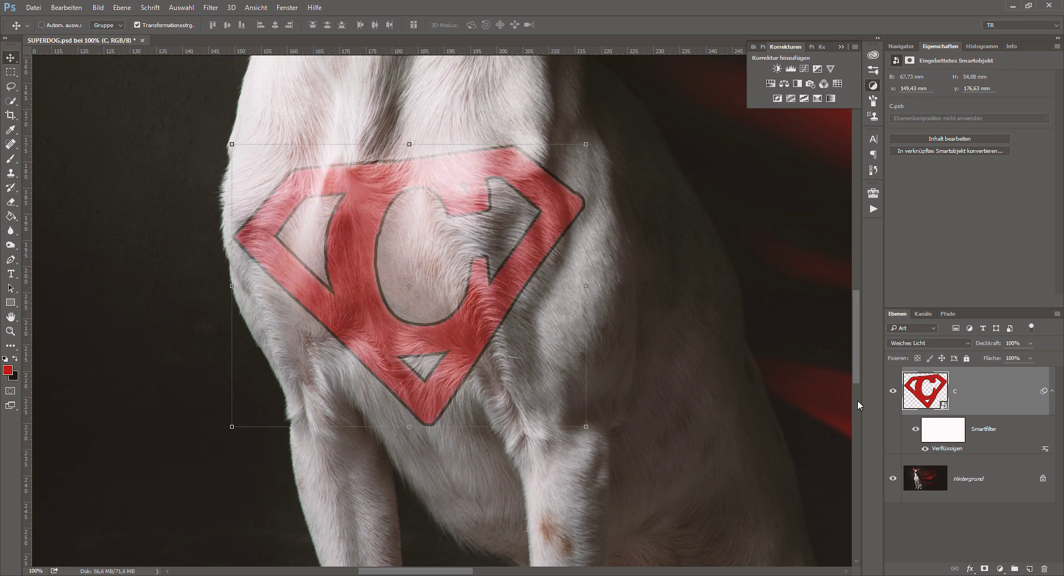
pyautogui.click(893, 391)
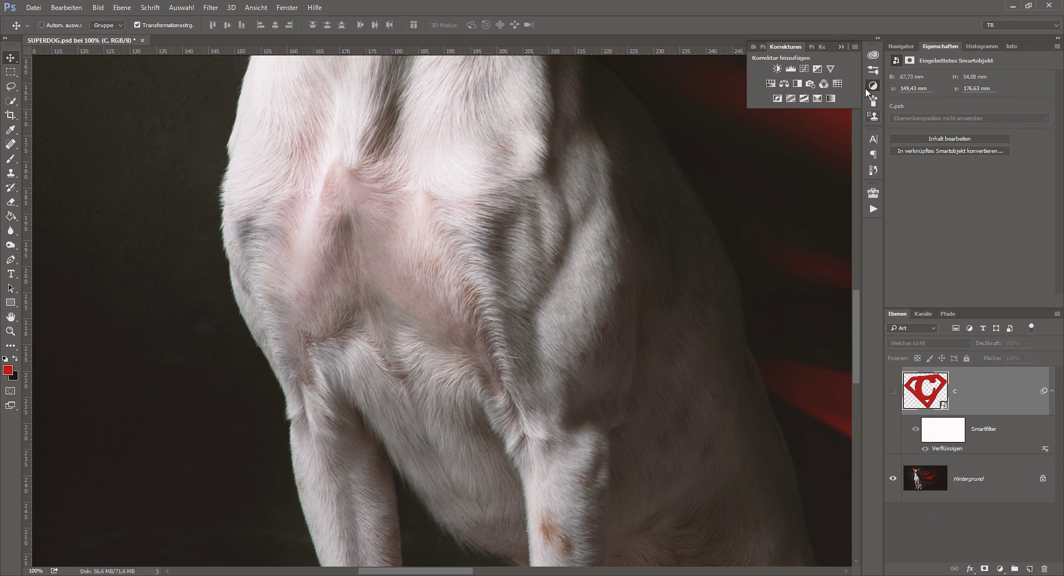
# Step: Add Schwarzweiß and Tonwertkorrektur layers, setting Levels to black 33, midtones 1,02, white 224
pyautogui.click(797, 83)
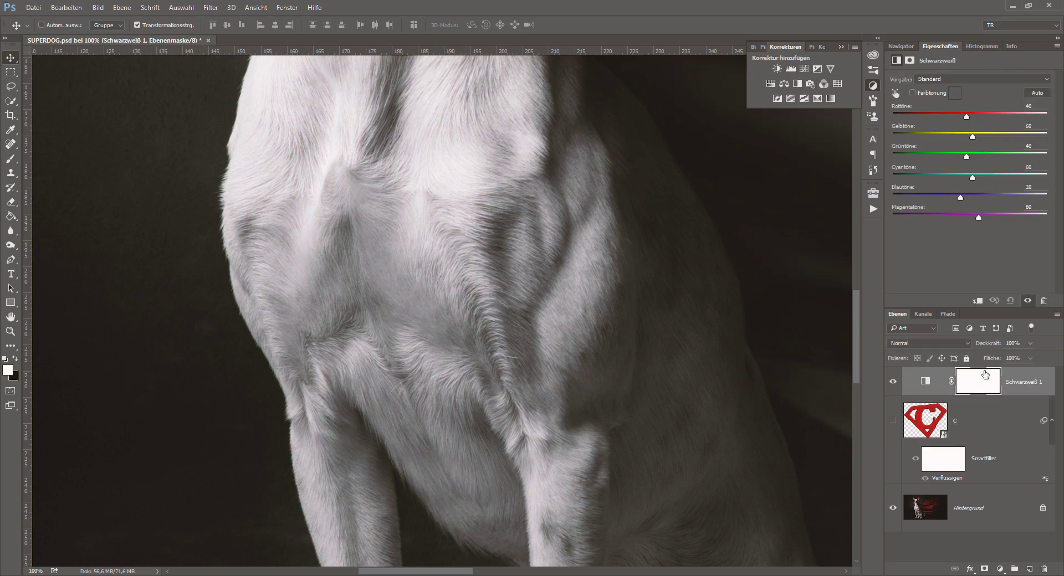
pyautogui.click(791, 69)
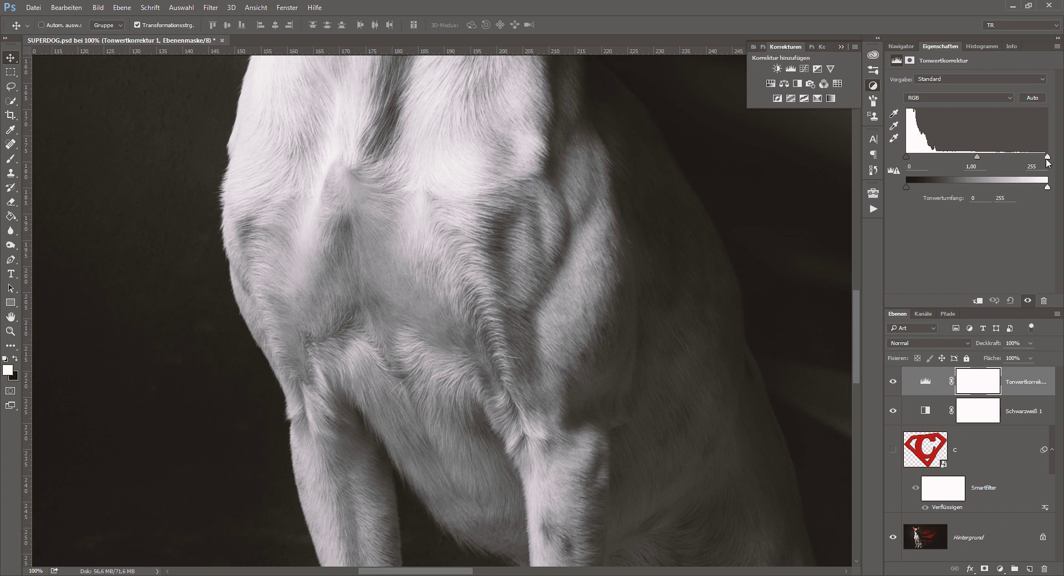
pyautogui.moveTo(1047, 157); pyautogui.dragTo(1029, 157)
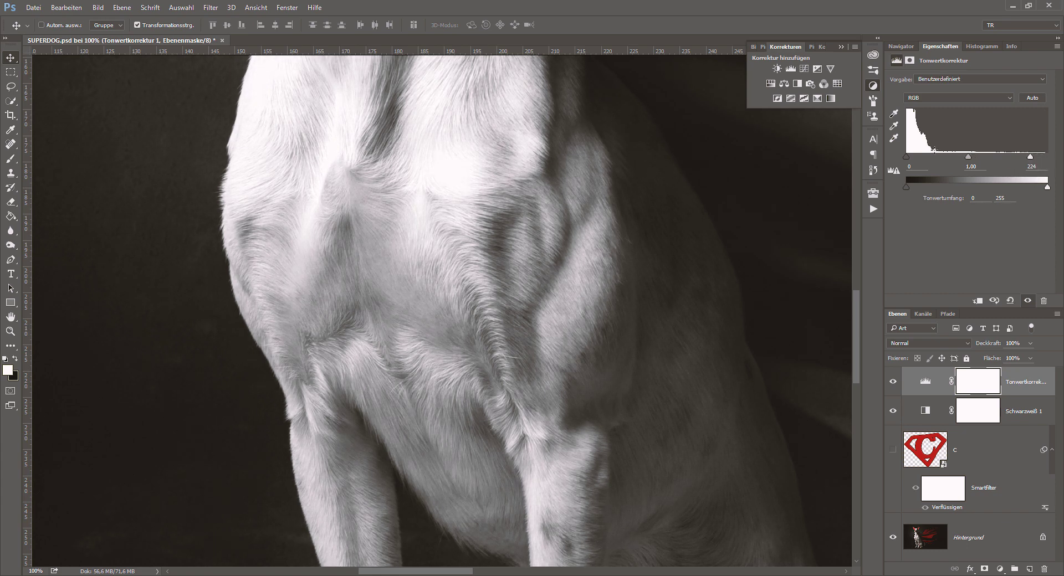
pyautogui.moveTo(906, 156); pyautogui.dragTo(924, 157)
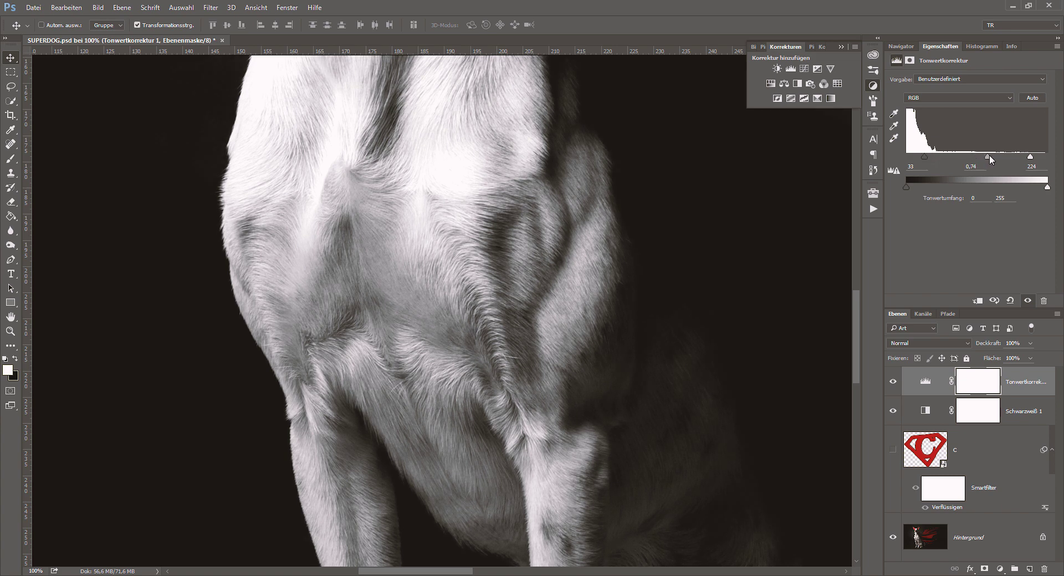
pyautogui.moveTo(989, 157); pyautogui.dragTo(977, 157)
# Step: Save the image over SUPERDOG.psd, confirming the replacement
pyautogui.click(33, 7)
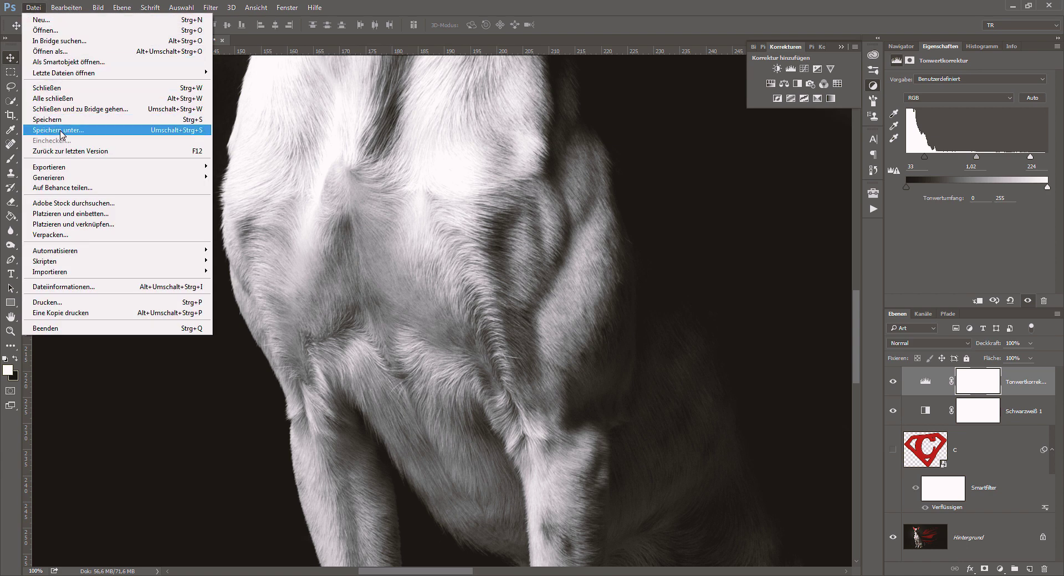
pyautogui.click(449, 240)
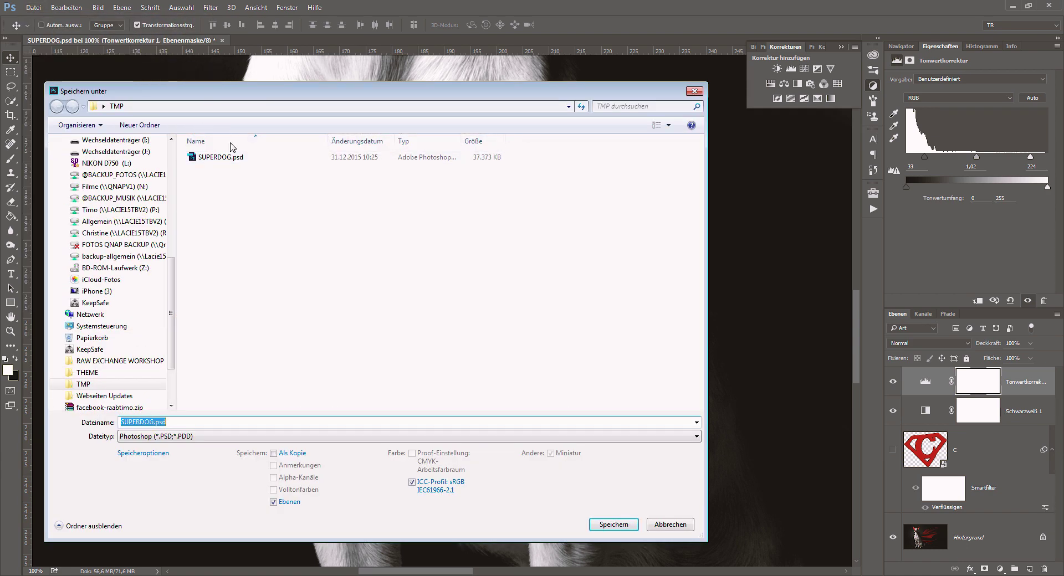
pyautogui.click(204, 161)
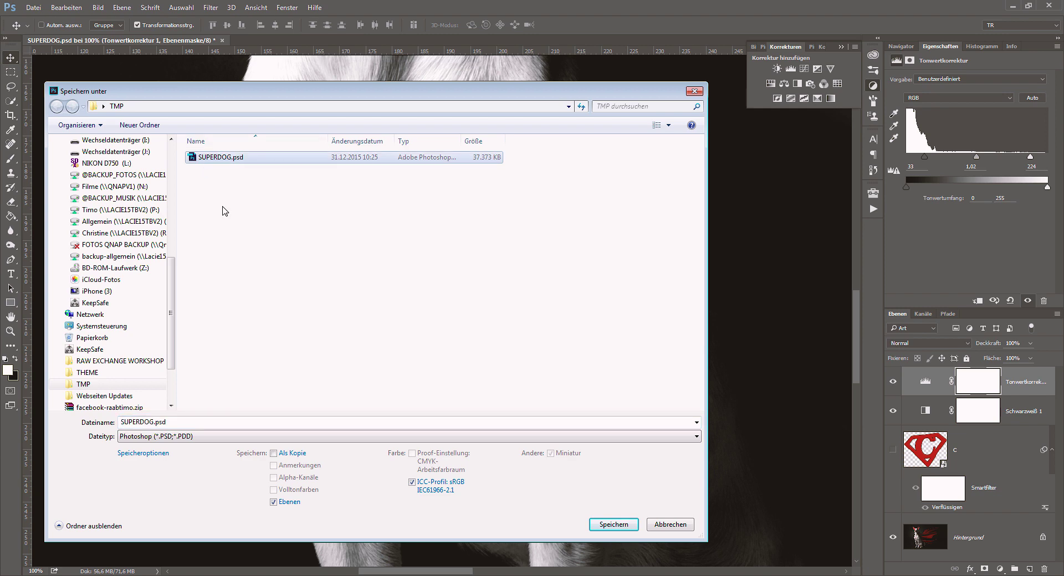
pyautogui.click(598, 526)
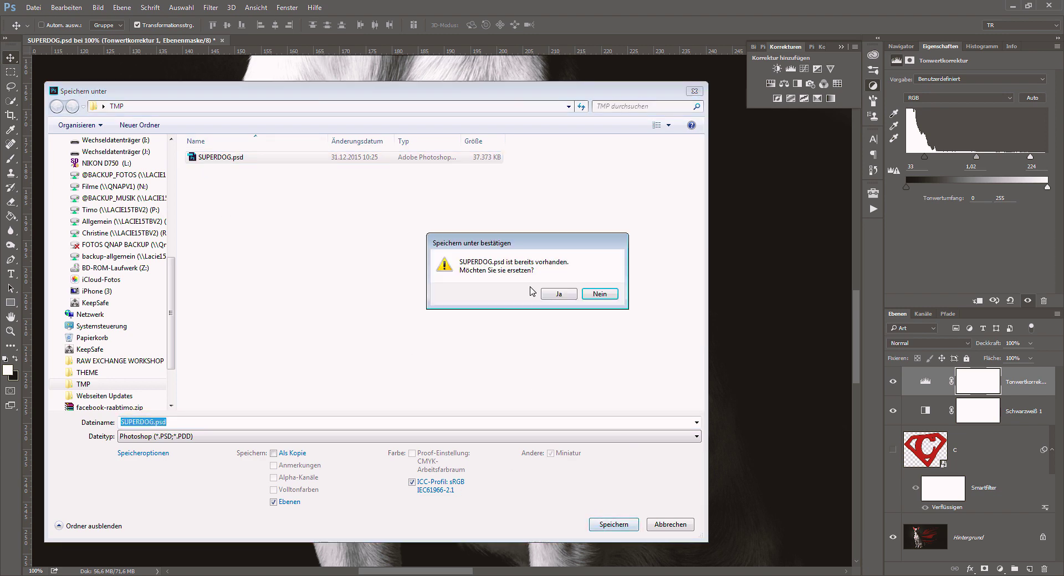
pyautogui.click(559, 294)
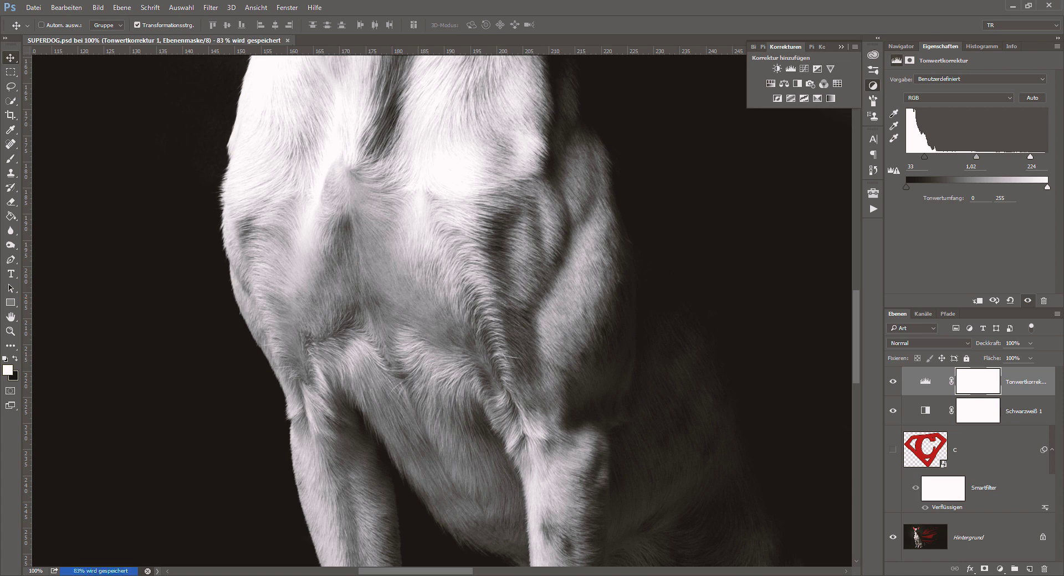
# Step: Hide the Tonwertkorrektur and Schwarzweiß 1 layers, then show and select emblem layer C
pyautogui.click(892, 381)
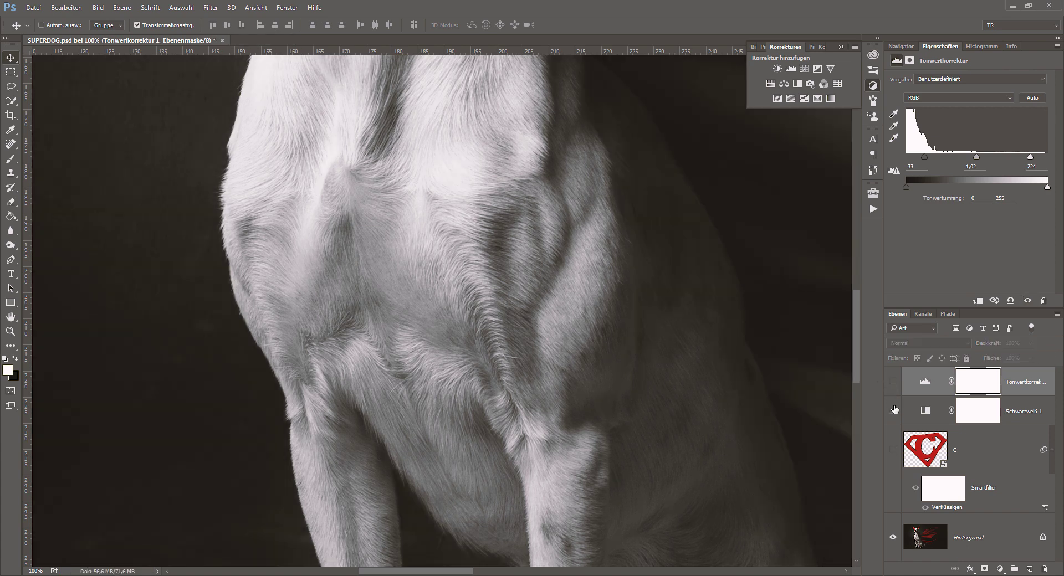
pyautogui.click(893, 410)
pyautogui.click(893, 450)
pyautogui.click(988, 457)
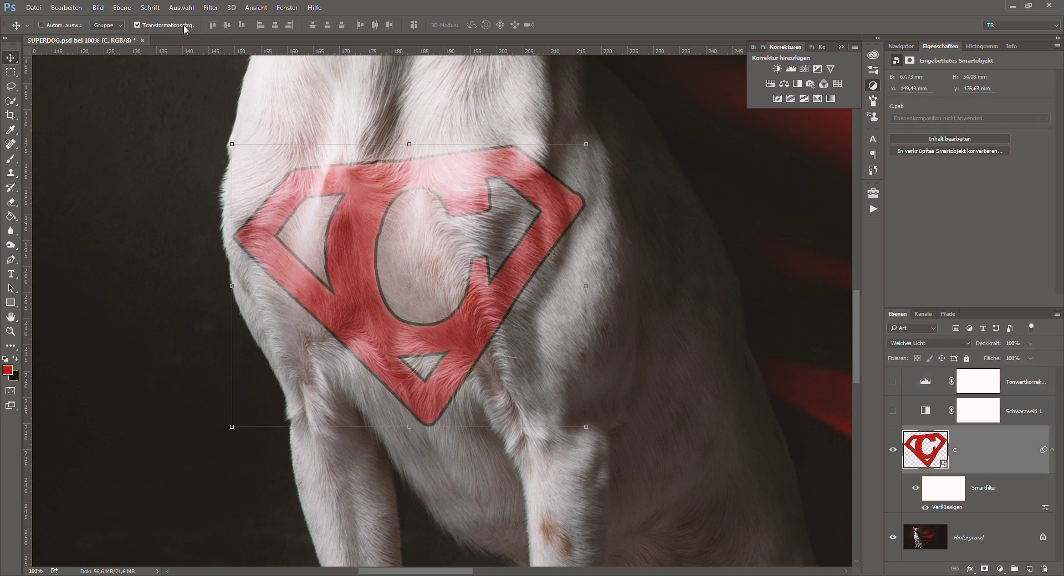
pyautogui.click(211, 8)
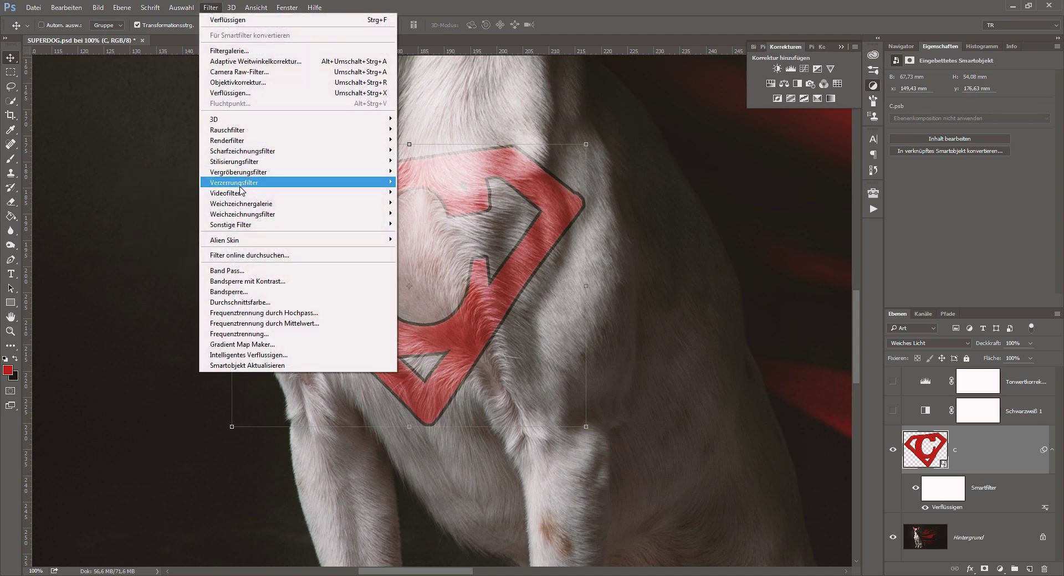
pyautogui.moveTo(234, 182)
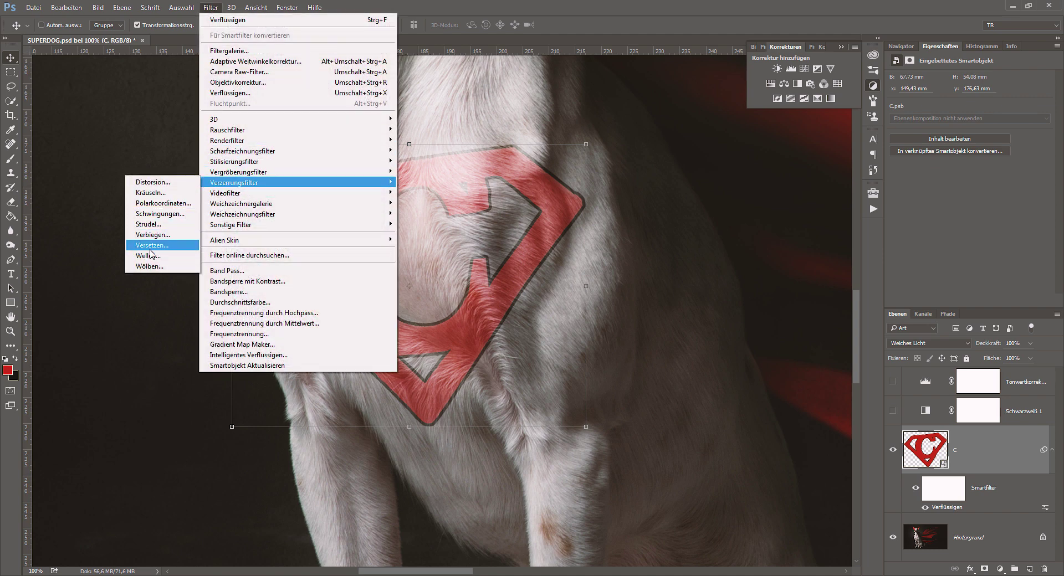
# Step: Apply Displace to the red C emblem at horizontal and vertical scale 10, using SUPERDOG.psd as the map
pyautogui.click(150, 249)
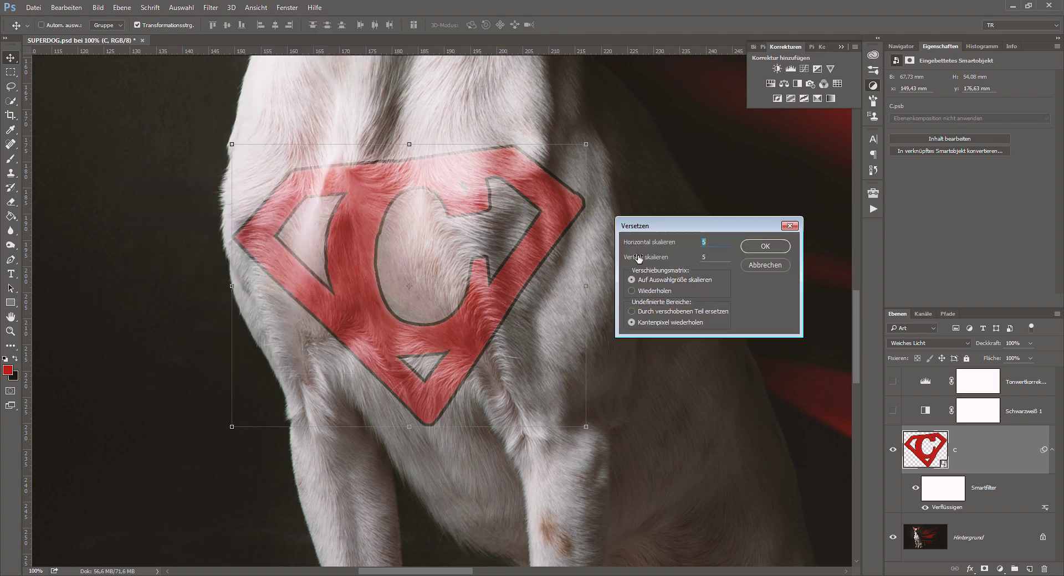
pyautogui.moveTo(701, 226); pyautogui.dragTo(701, 205)
pyautogui.write('10')
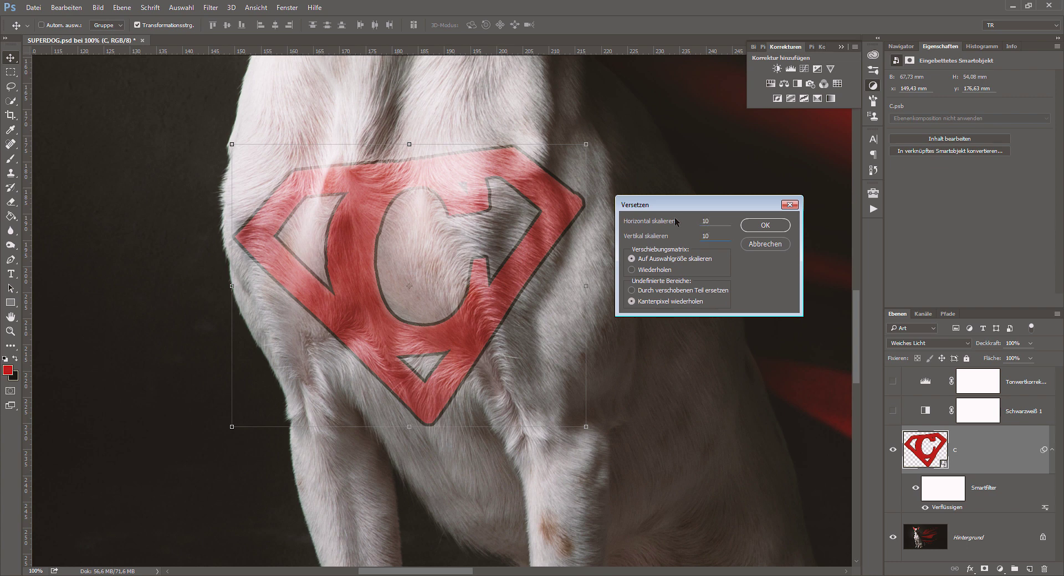
pyautogui.click(761, 227)
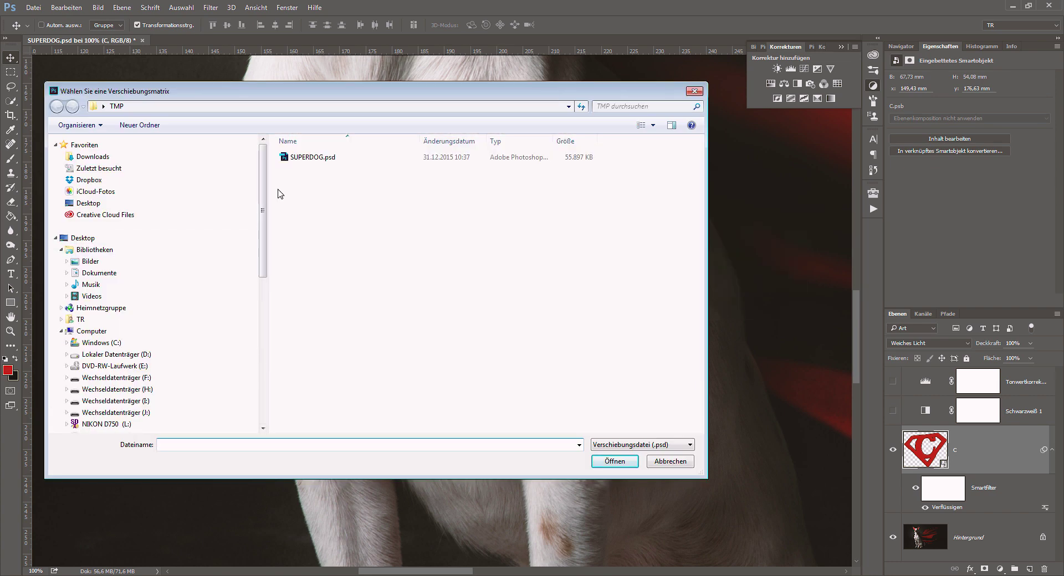
pyautogui.click(295, 160)
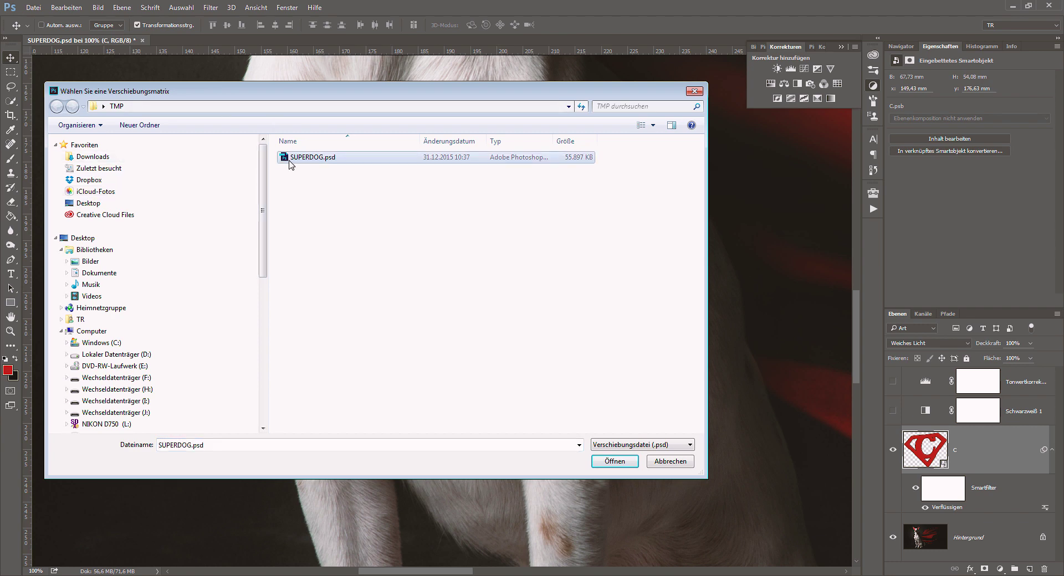
pyautogui.click(615, 461)
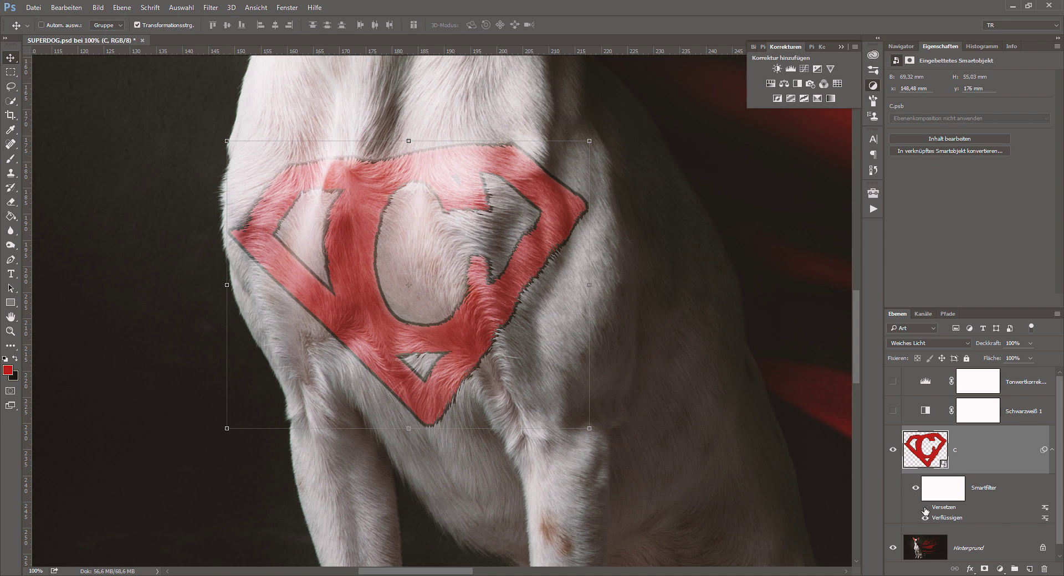
pyautogui.click(925, 507)
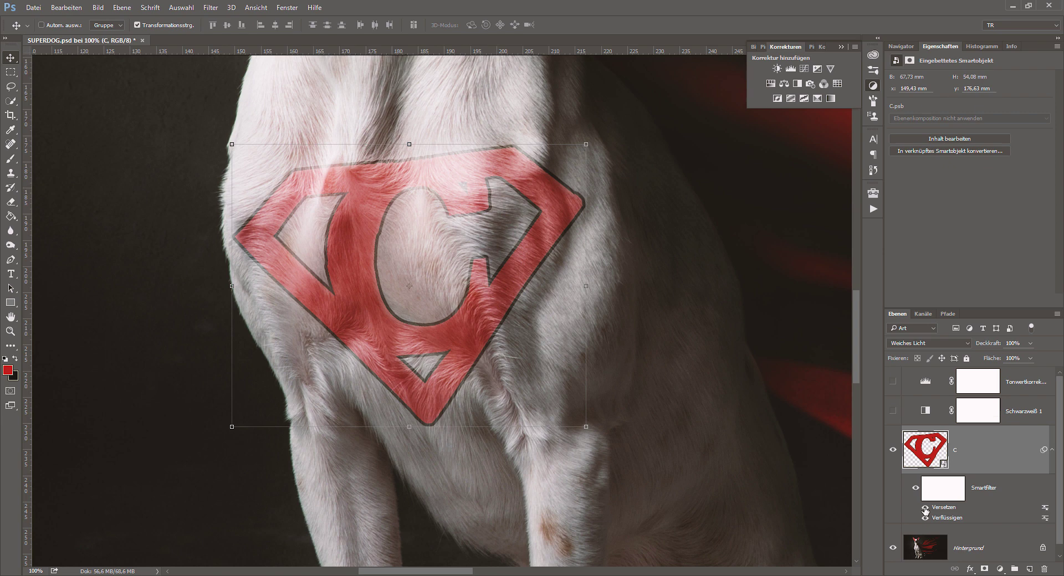
pyautogui.click(925, 508)
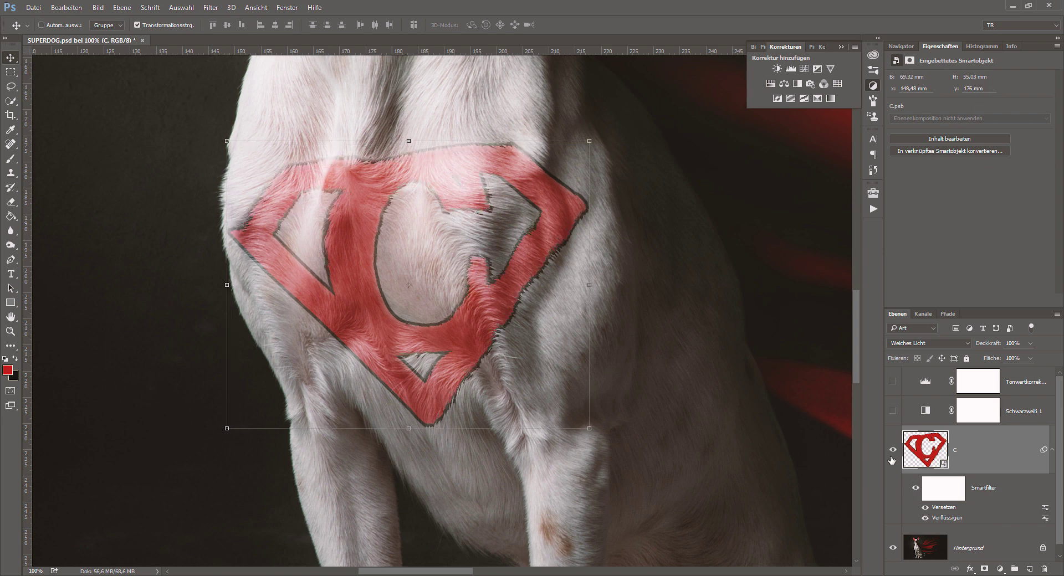
pyautogui.scroll(1, 399, 174)
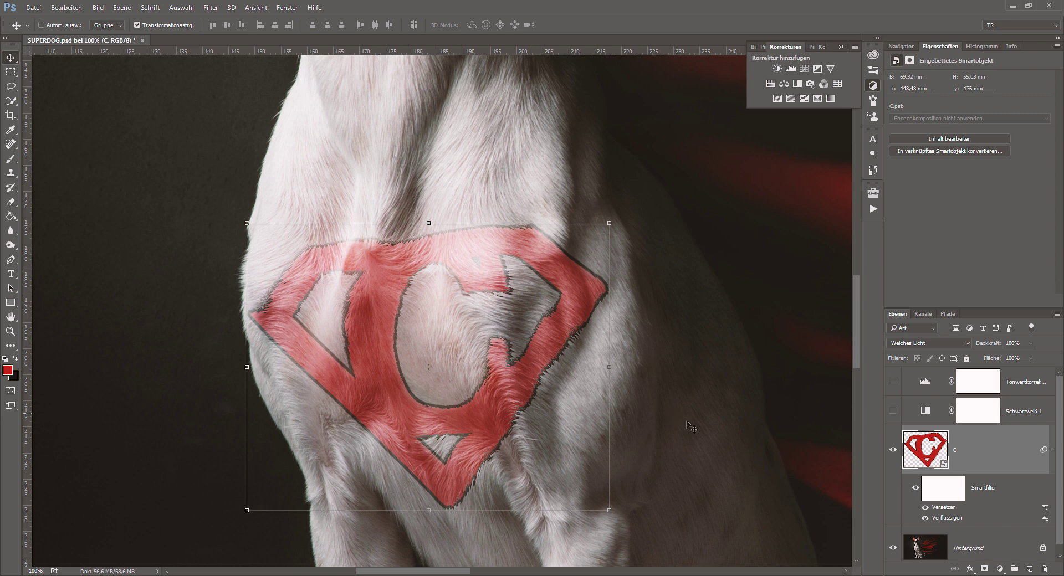
# Step: Reapply the emblem's Displace smart filter at scale 5, again mapped to SUPERDOG.psd
pyautogui.doubleClick(945, 508)
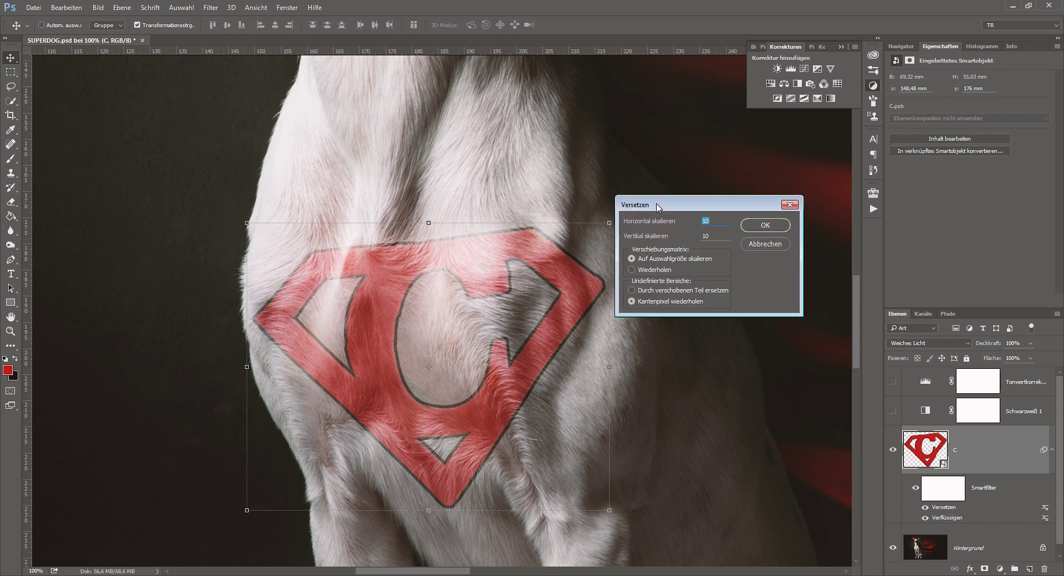
pyautogui.click(764, 226)
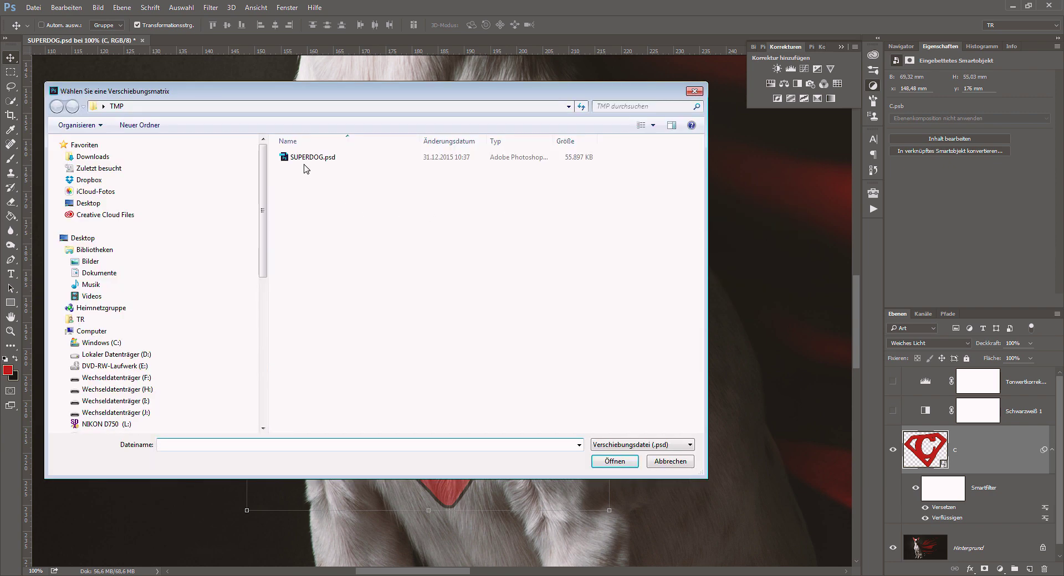
pyautogui.click(305, 162)
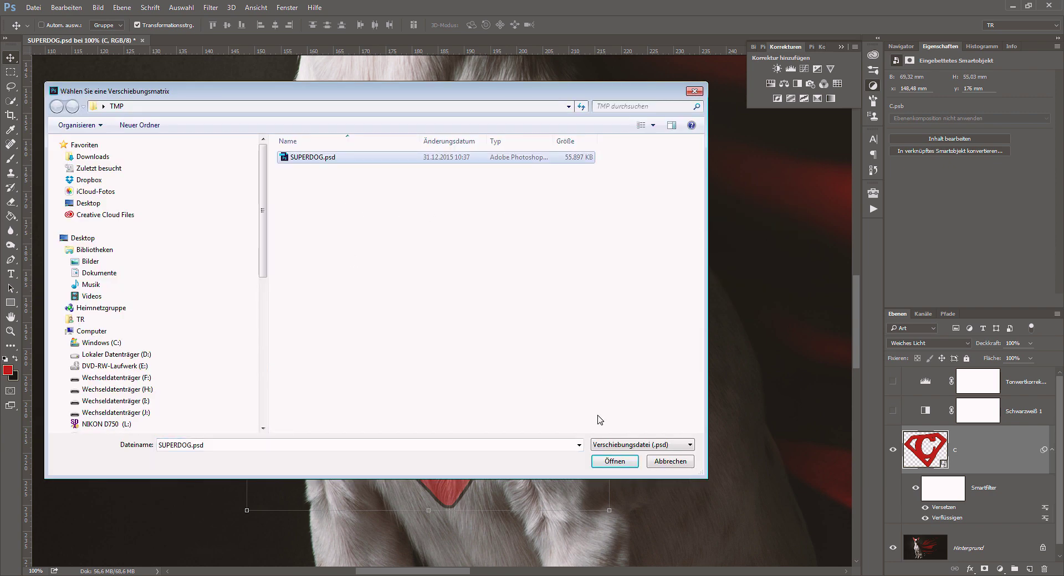
pyautogui.click(605, 464)
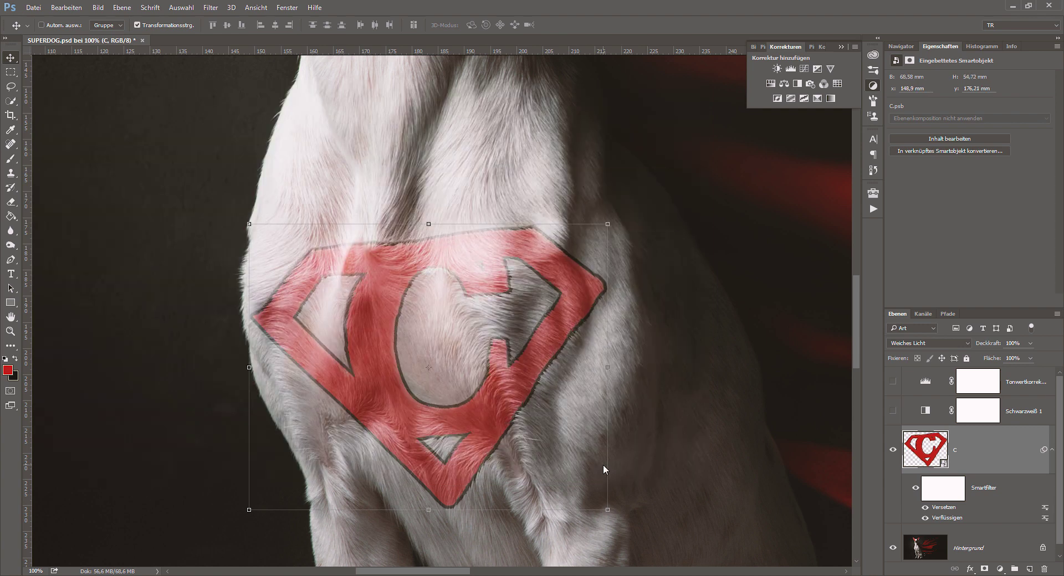
pyautogui.hotkey('ctrl', '+')
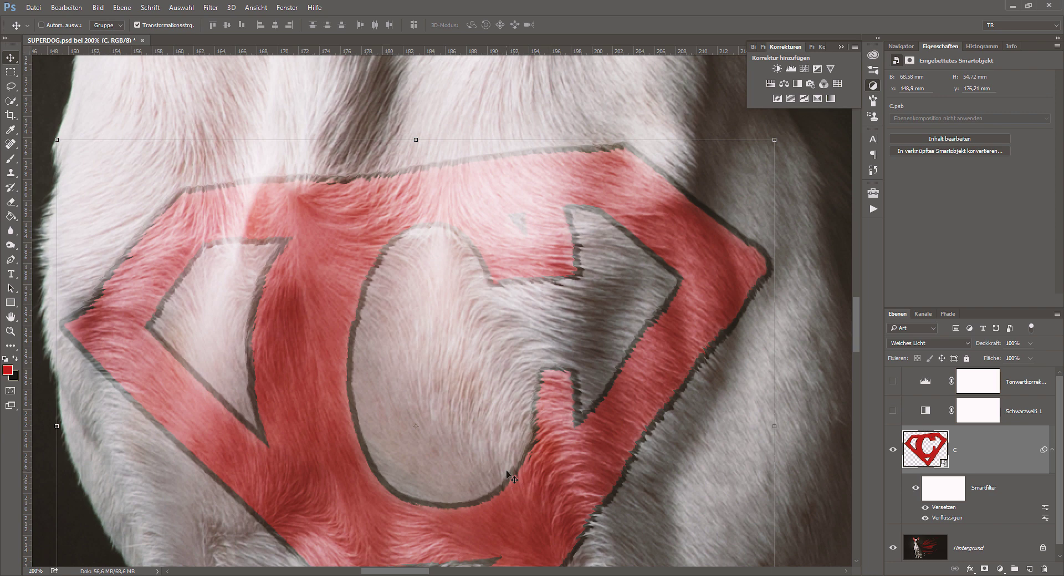
pyautogui.moveTo(500, 471); pyautogui.dragTo(497, 238)
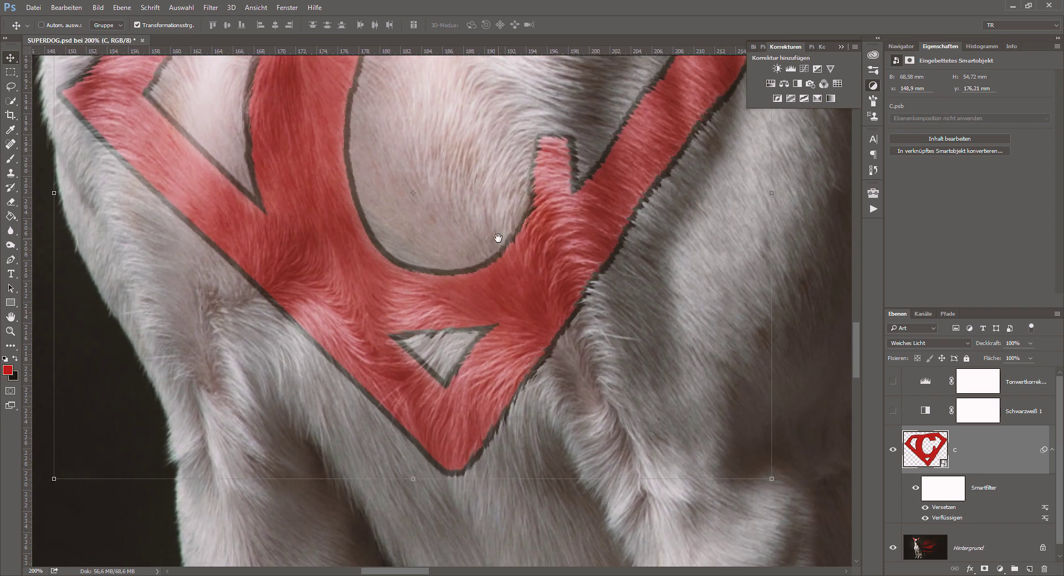
pyautogui.hotkey('ctrl', '-')
pyautogui.hotkey('ctrl', '-')
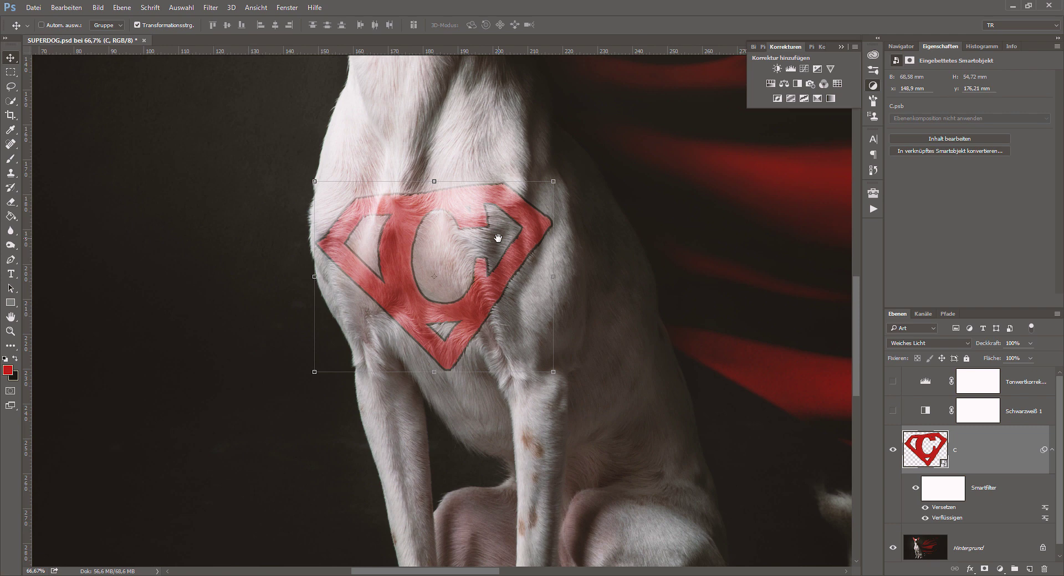
pyautogui.hotkey('ctrl', '-')
pyautogui.hotkey('ctrl', '-')
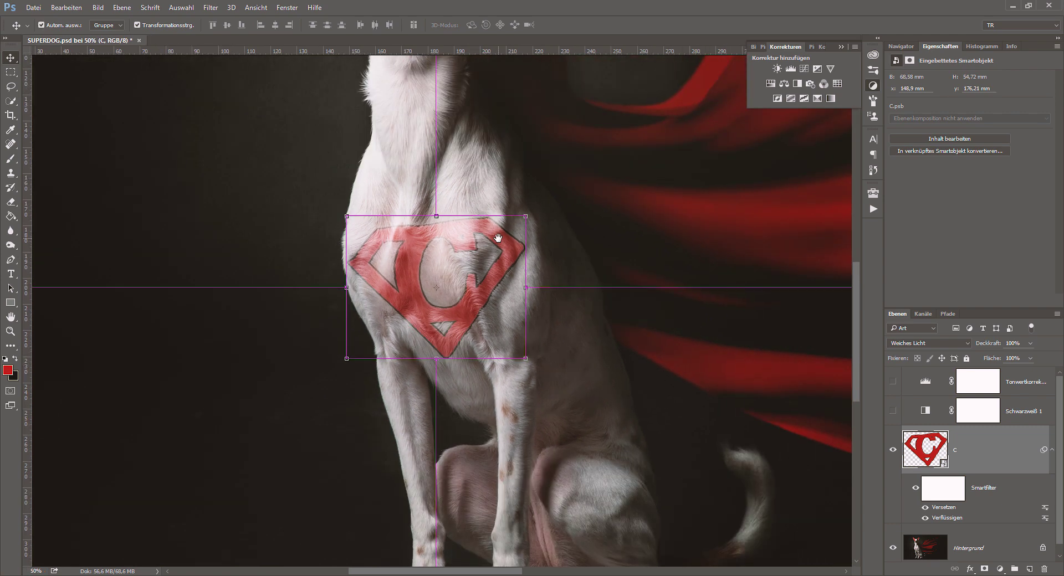
pyautogui.hotkey('ctrl', '-')
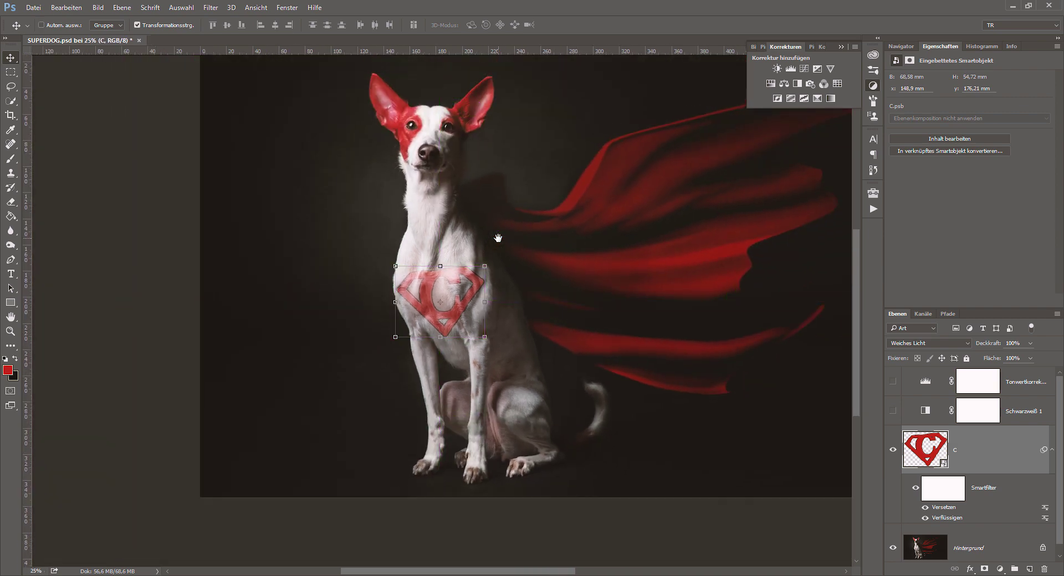
pyautogui.moveTo(564, 245); pyautogui.dragTo(451, 272)
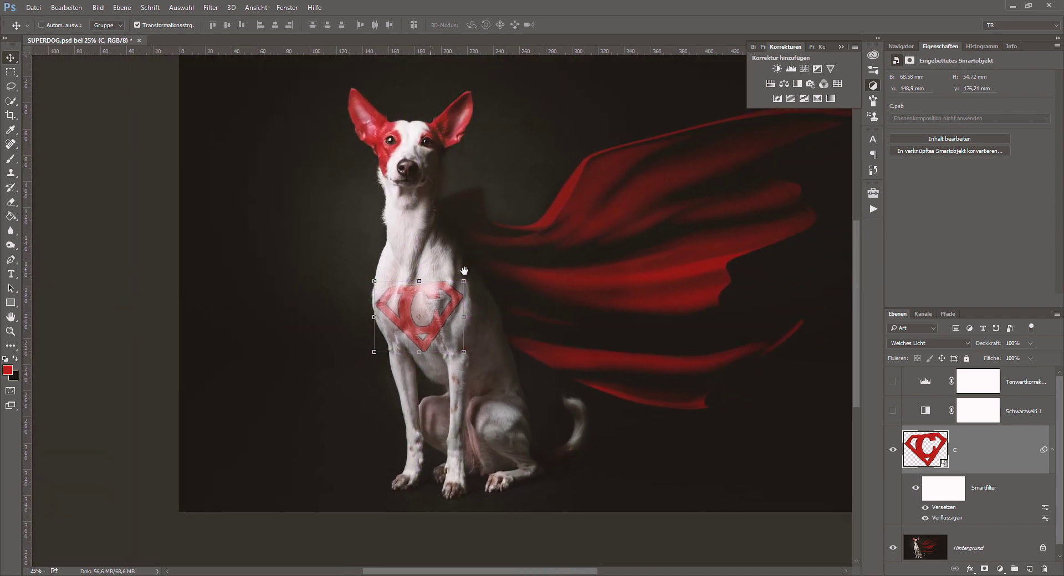